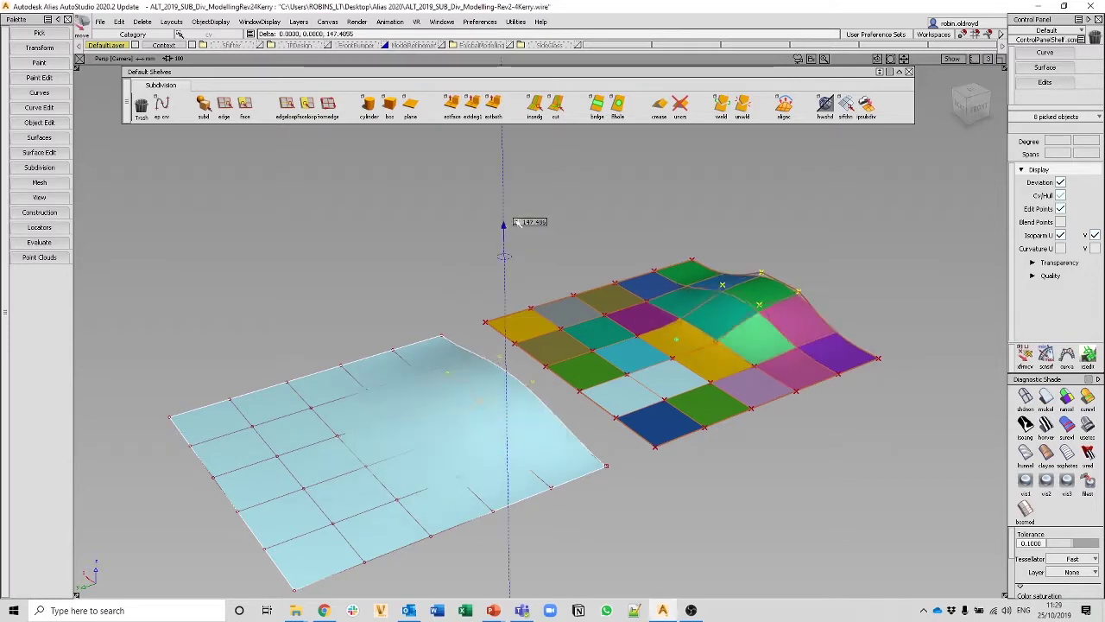
Compare the raised corner humps of the NURBS plane and the subdivision surface in front and perspective views.
alt+shift+drag(642, 313, 644, 354)
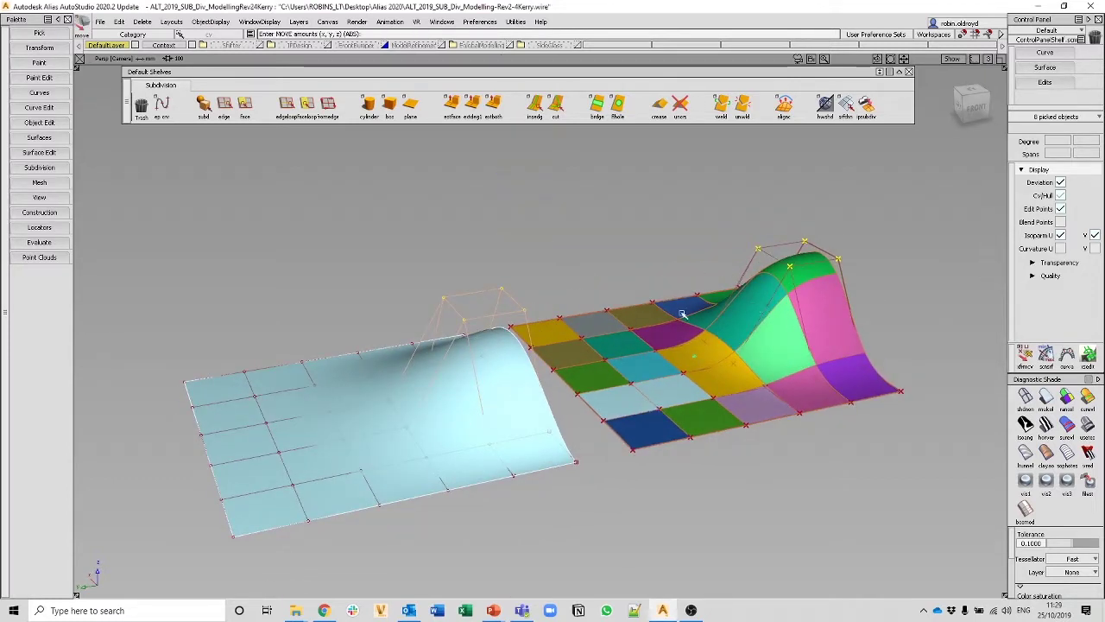
click(973, 105)
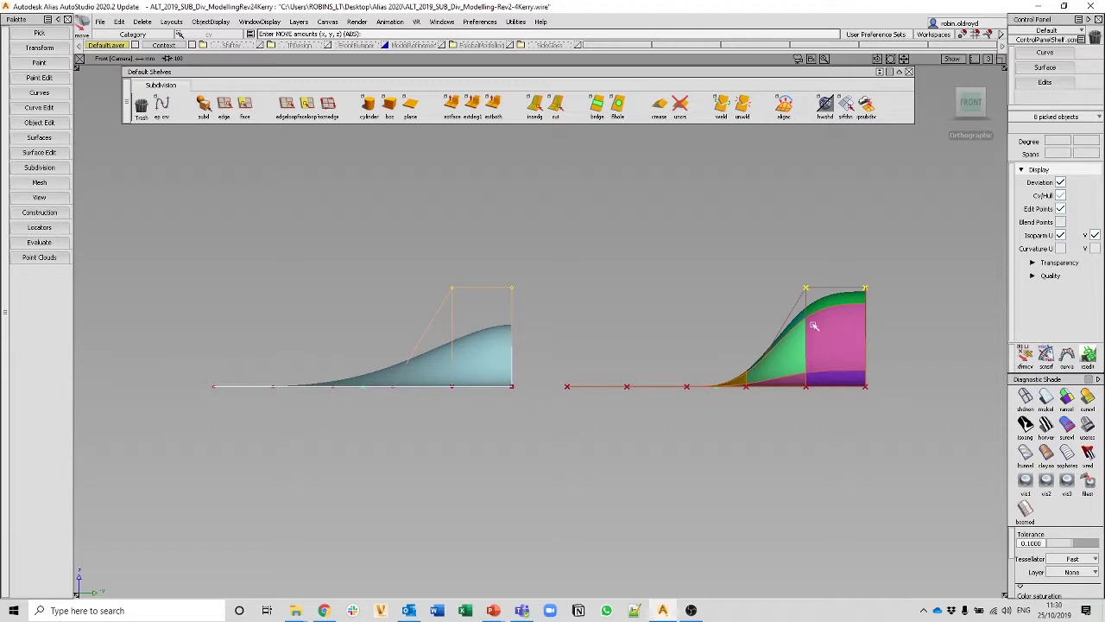
mouse_move(555, 267)
alt+shift+mouse_down()
mouse_move(737, 329)
mouse_move(697, 369)
mouse_move(724, 304)
alt+shift+mouse_up()
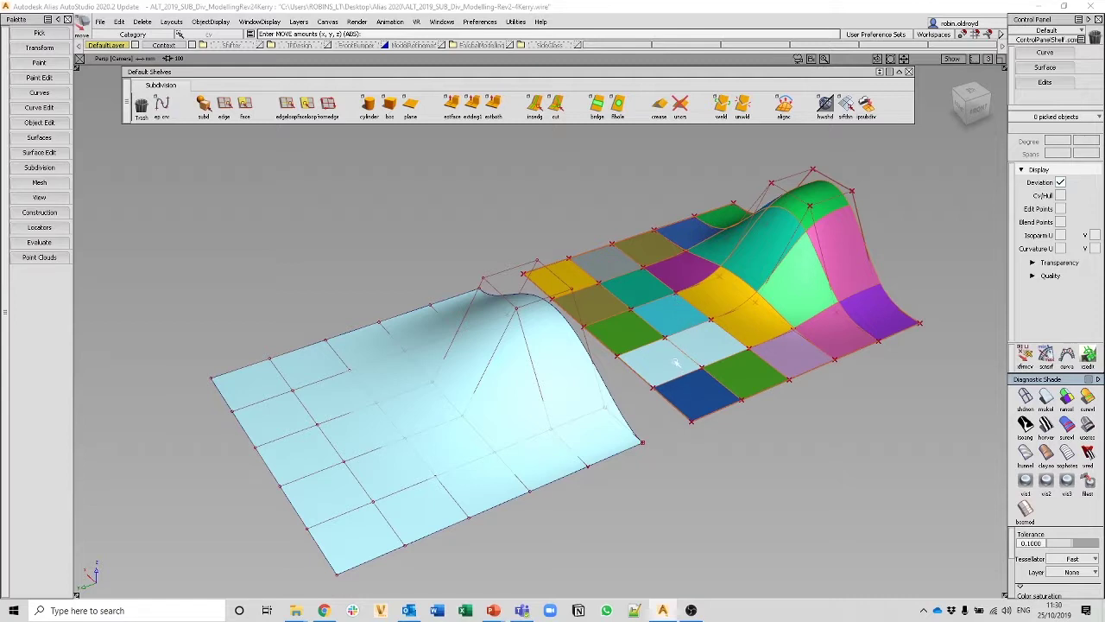
Select the second row of control points across the light blue NURBS plane, at the end away from the hump.
ctrl+shift+drag(438, 200, 356, 326)
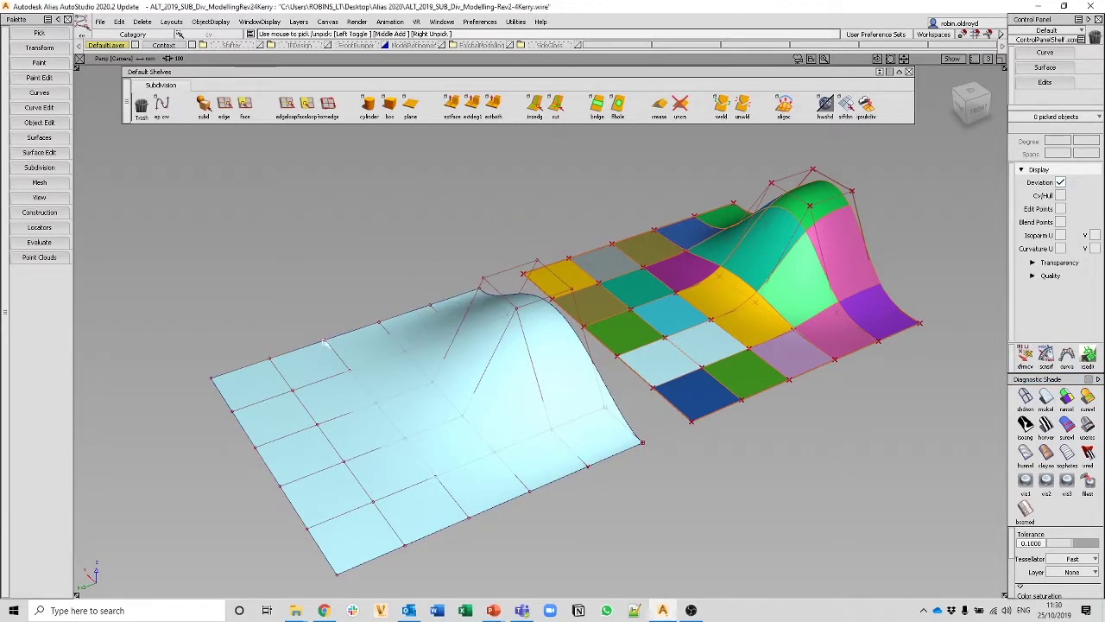
click(269, 362)
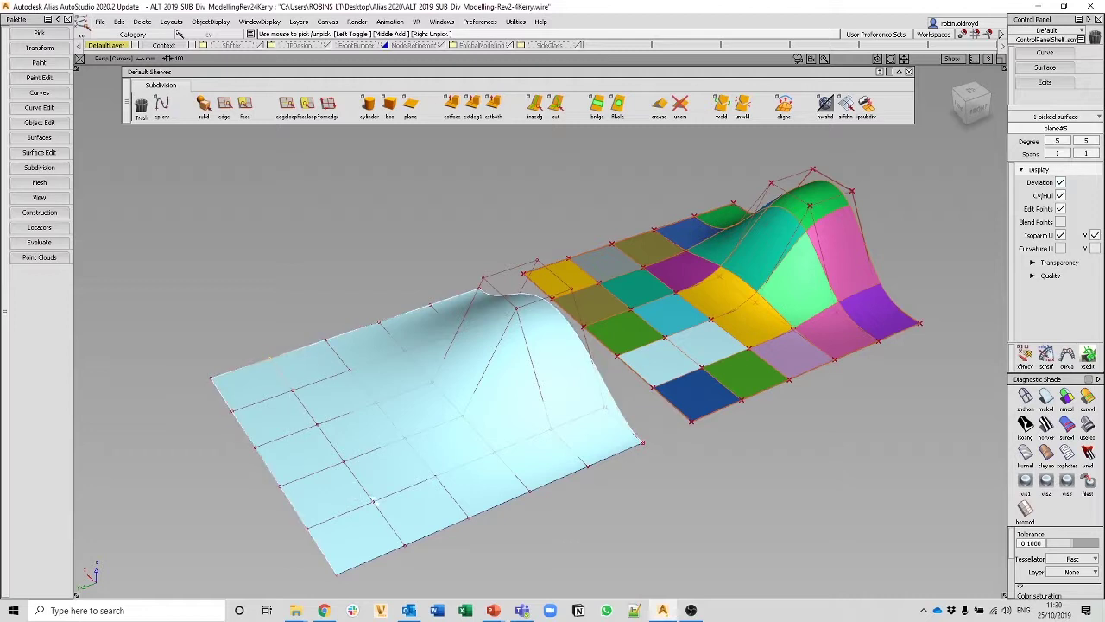
click(373, 501)
Review the face selection and pick behaviour settings in the Selection Options, then close them.
click(479, 22)
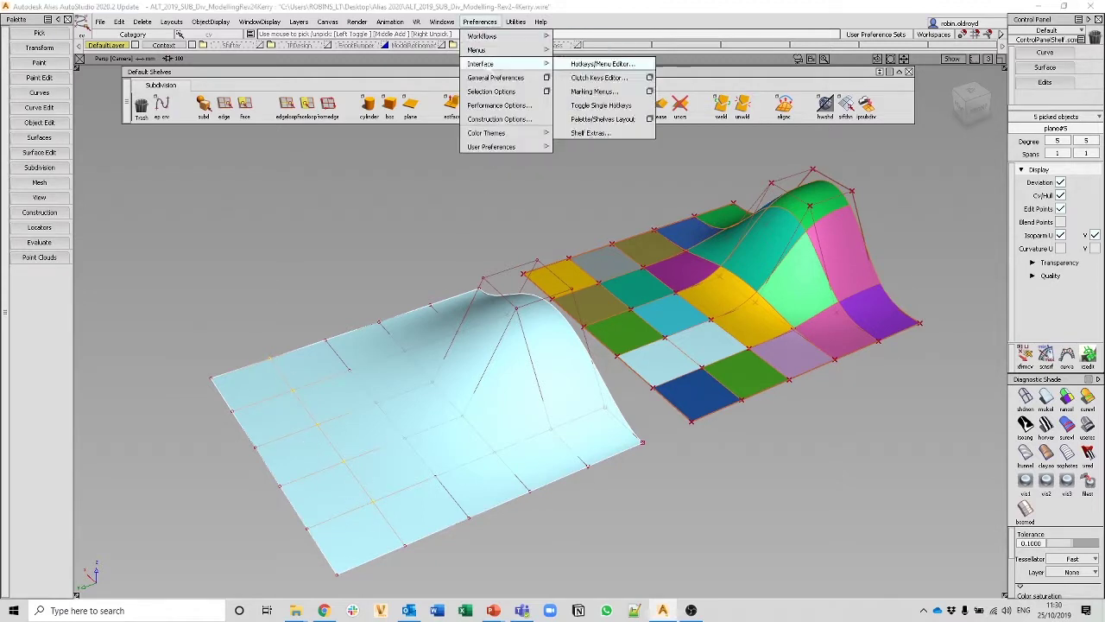
click(496, 91)
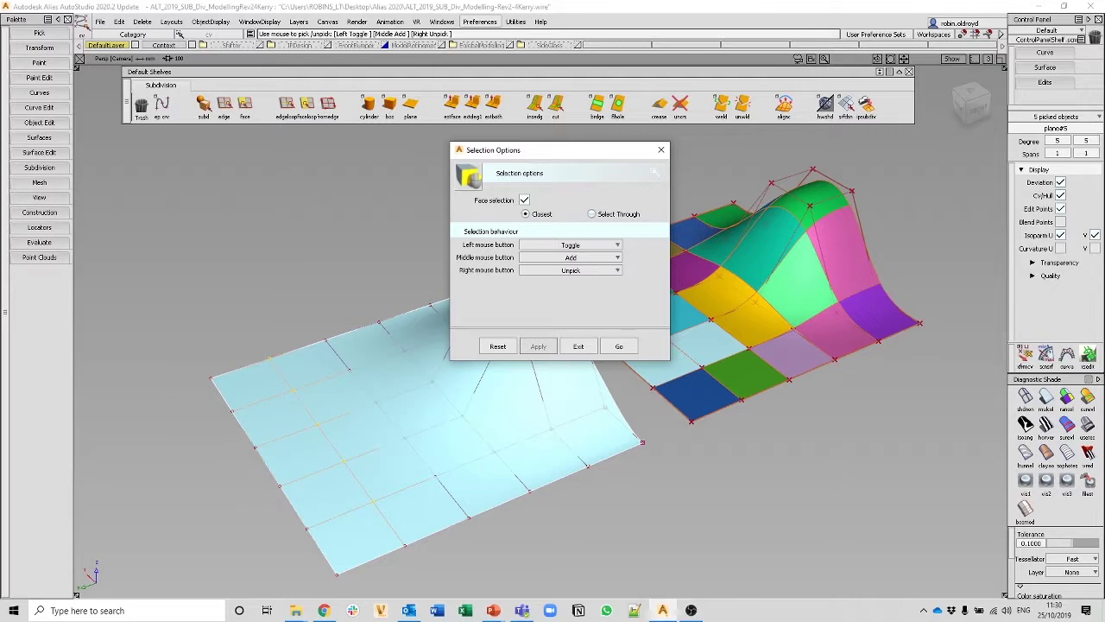
click(661, 150)
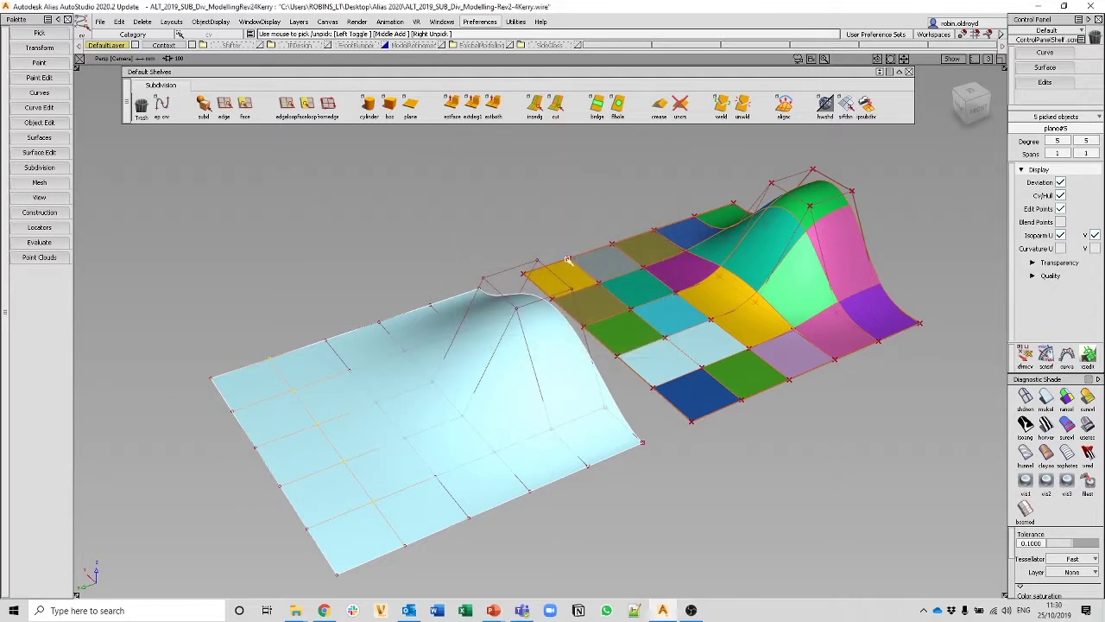
Add the matching second row of vertices on the subdivision surface, move both rows up vertically, and clear the selection.
click(570, 259)
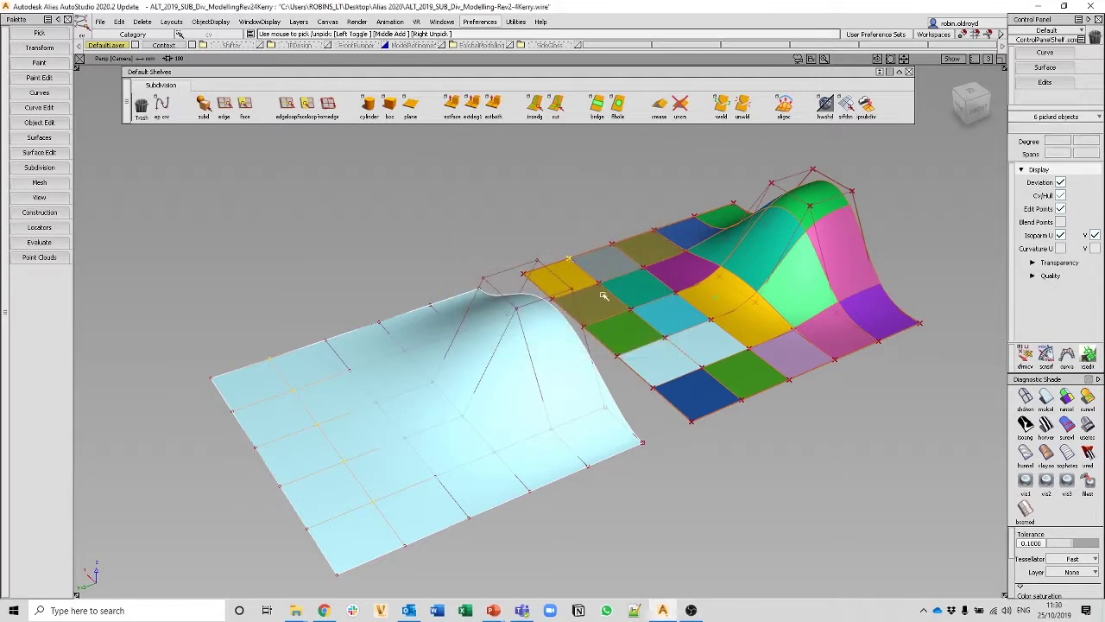
click(703, 369)
ctrl+shift+middle_drag(398, 264, 398, 239)
right_drag(395, 264, 391, 234)
ctrl+shift+drag(391, 257, 385, 317)
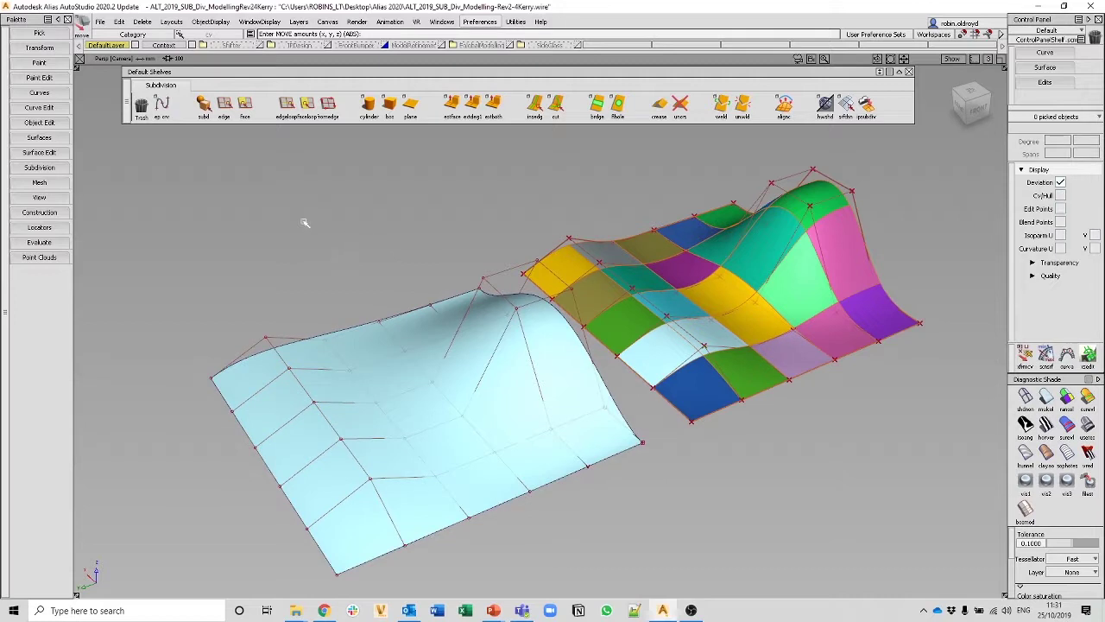
Pick edges along the raised row of the subdivision surface with the edge filter, then clear the selection.
click(224, 104)
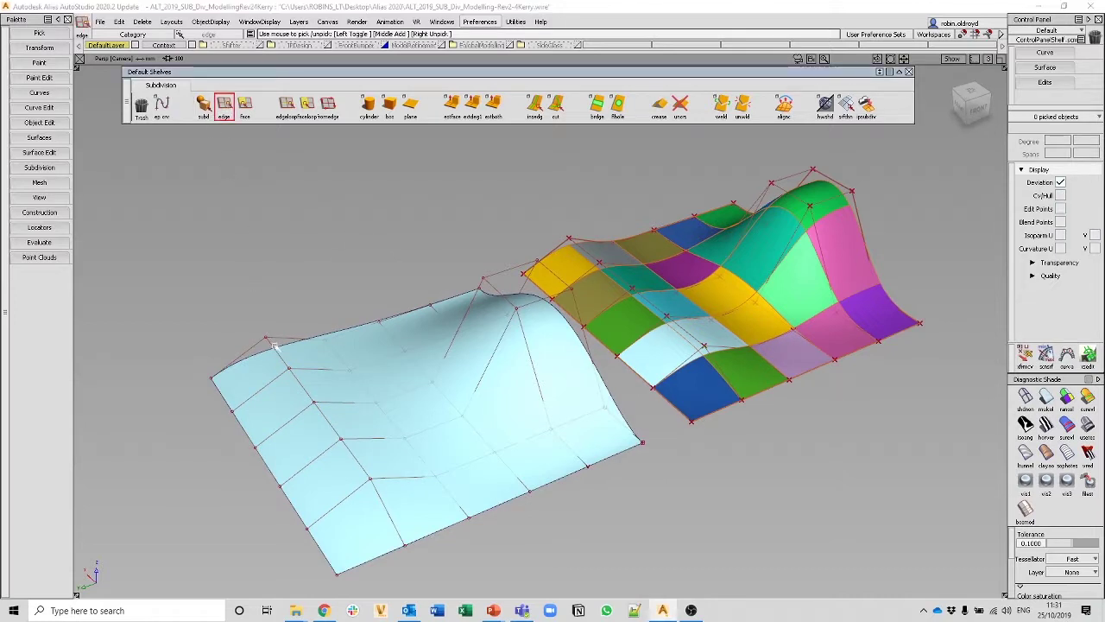
click(589, 252)
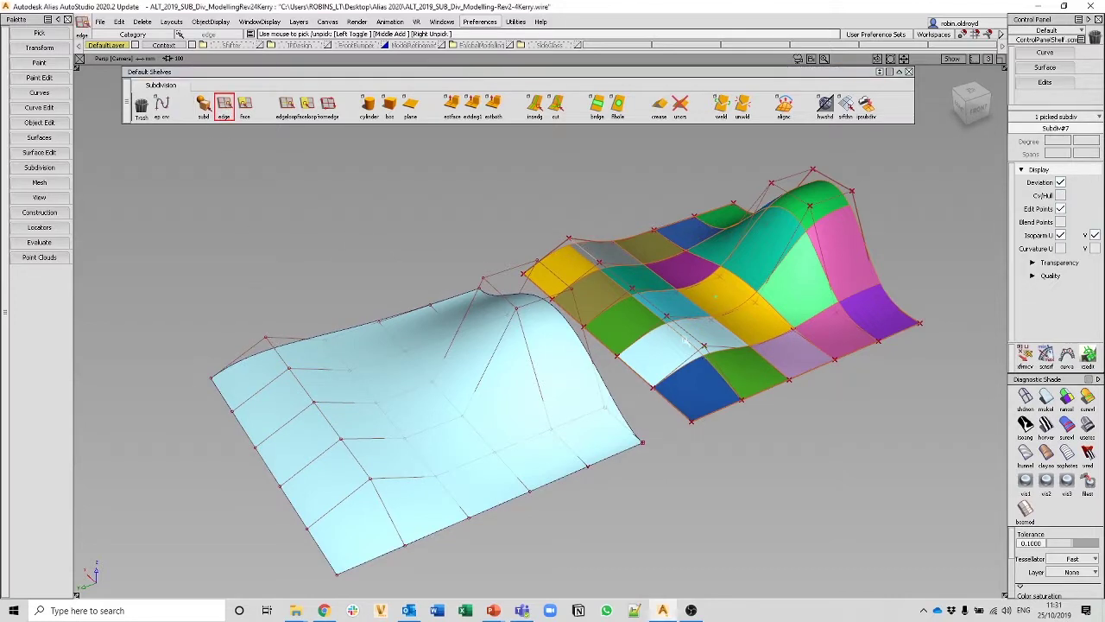
click(689, 335)
click(447, 245)
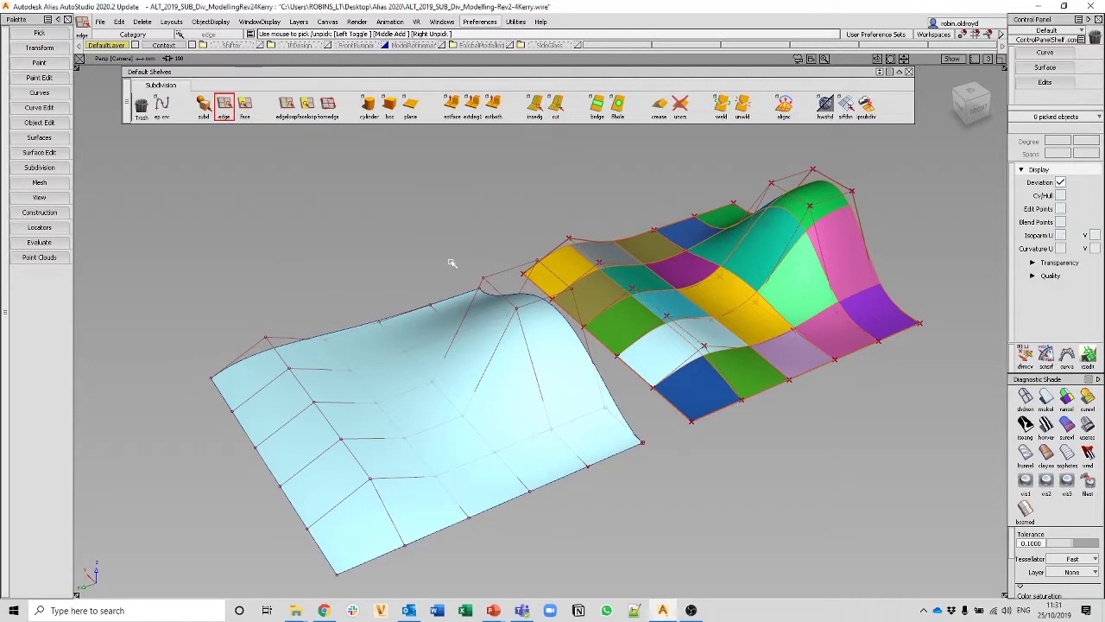
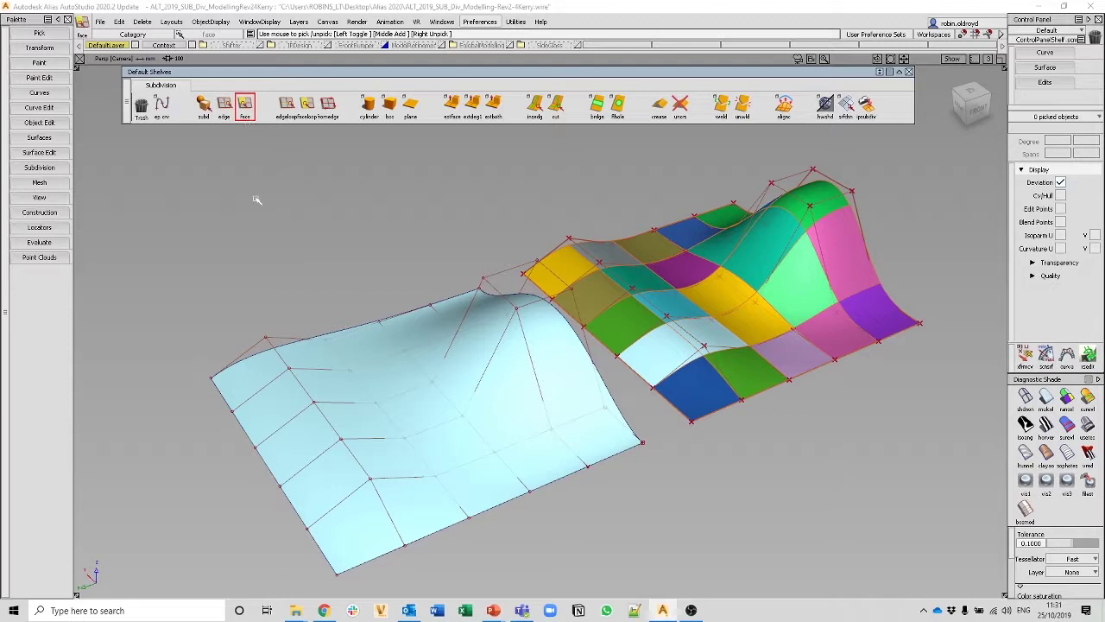
Pick the middle border face on the subdivision surface and its counterpart on the NURBS plane, lower both vertically, and deselect them.
click(637, 317)
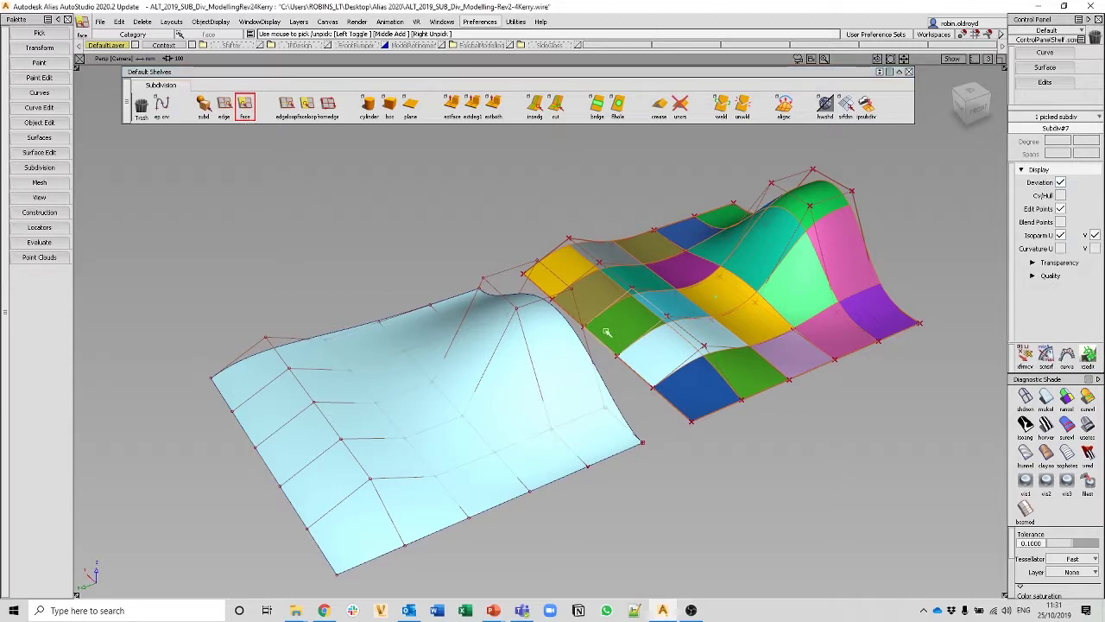
ctrl+shift+middle_drag(382, 270, 384, 249)
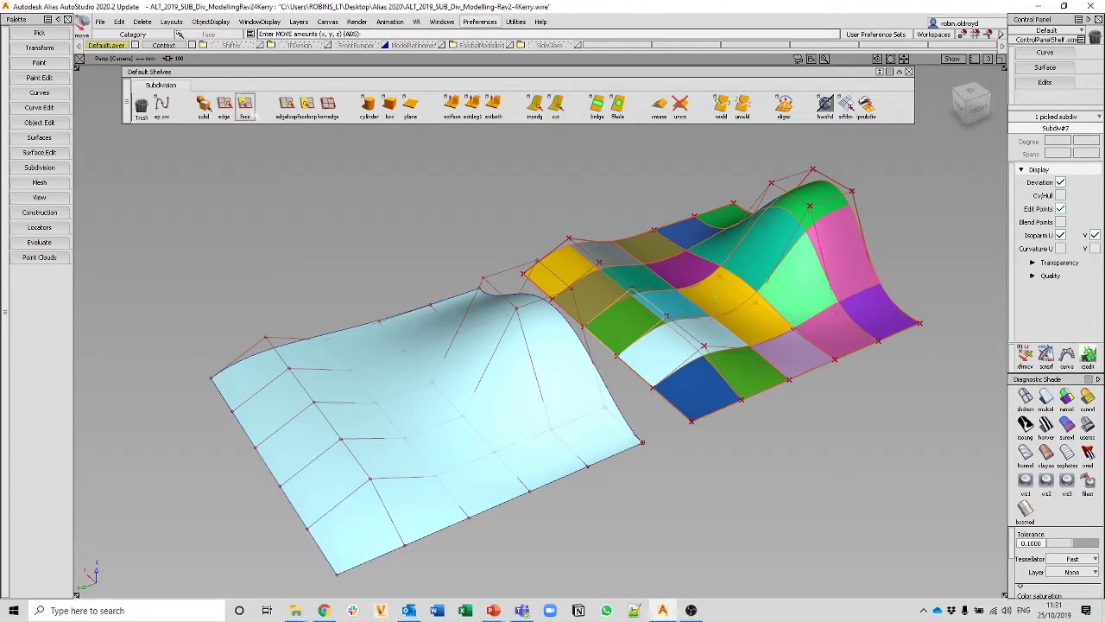
click(245, 106)
click(302, 442)
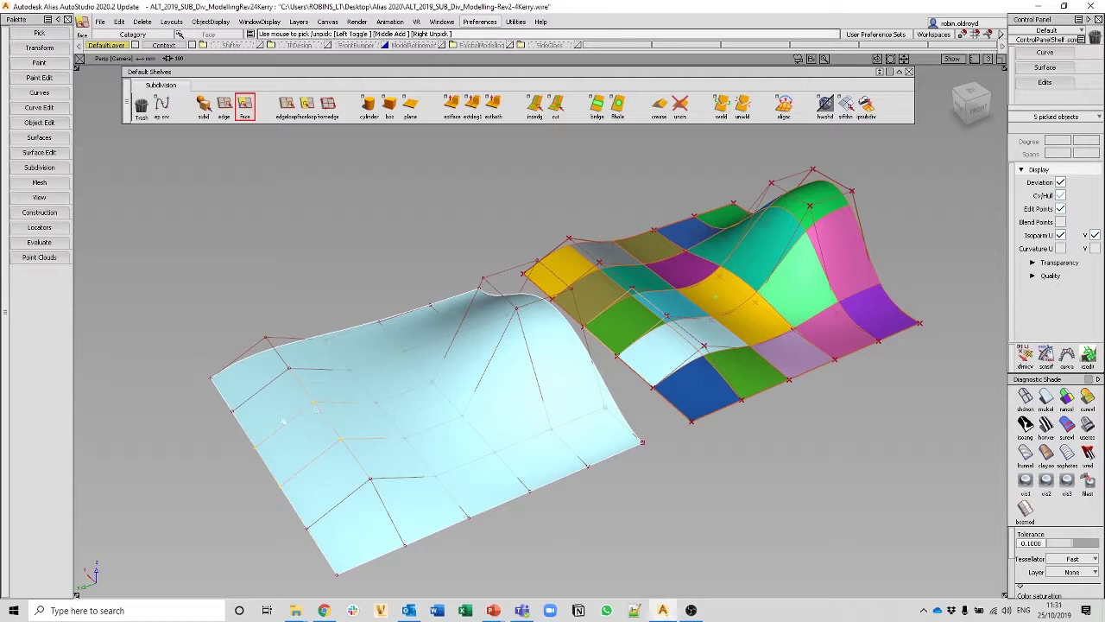
ctrl+shift+middle_drag(330, 286, 330, 245)
right_drag(338, 223, 336, 249)
mouse_move(501, 393)
alt+shift+mouse_down()
mouse_move(596, 389)
mouse_move(484, 411)
alt+shift+mouse_up()
ctrl+shift+drag(603, 466, 598, 384)
click(597, 384)
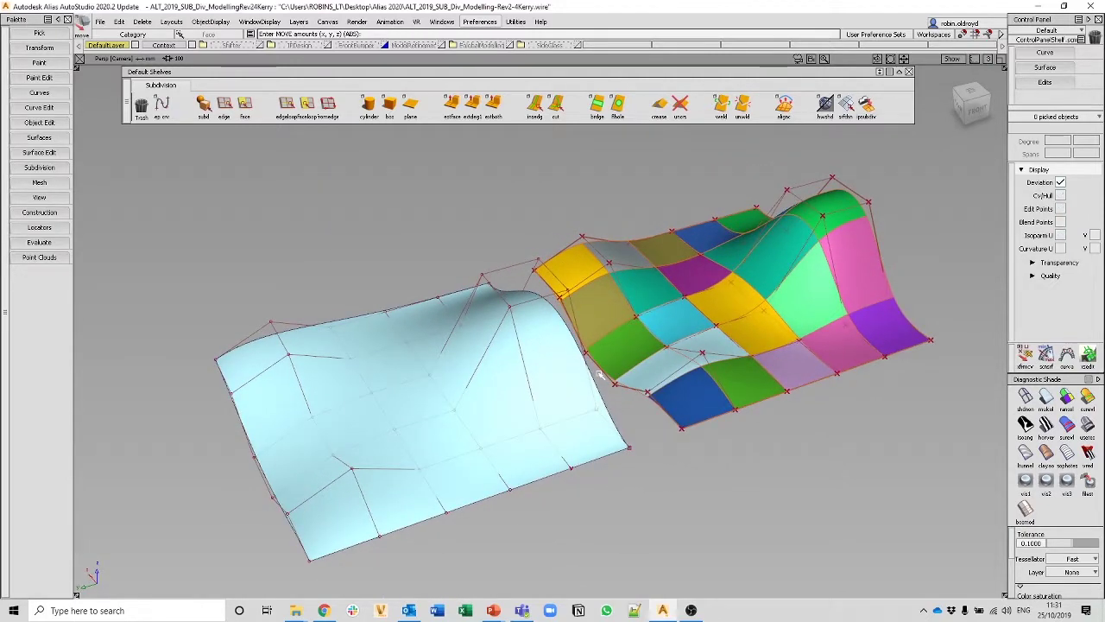
Display both surfaces in box mode shading with the transparency set to 0.000.
alt+shift+drag(620, 344, 714, 388)
click(1025, 511)
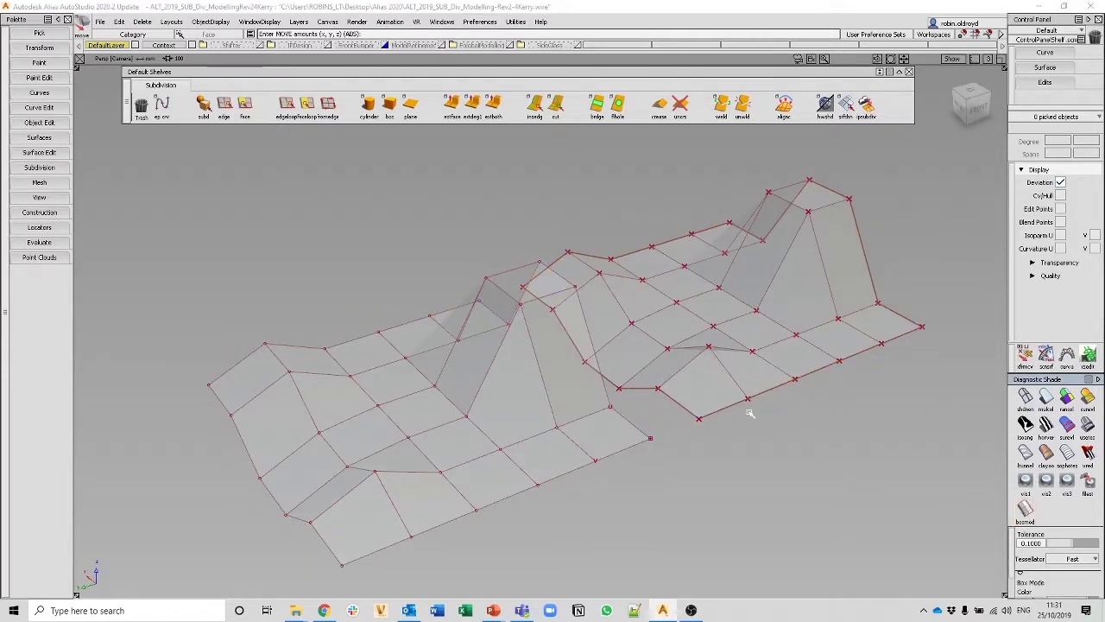
alt+shift+drag(803, 395, 827, 424)
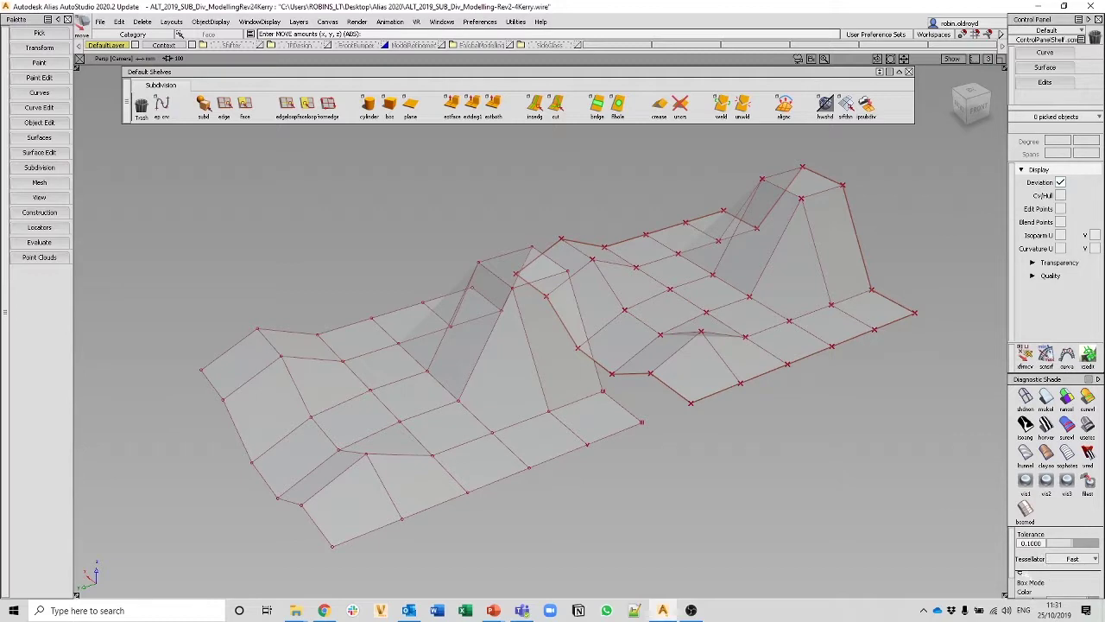
scroll(1028, 571, down, 1)
drag(1072, 591, 1008, 597)
alt+shift+drag(535, 376, 635, 397)
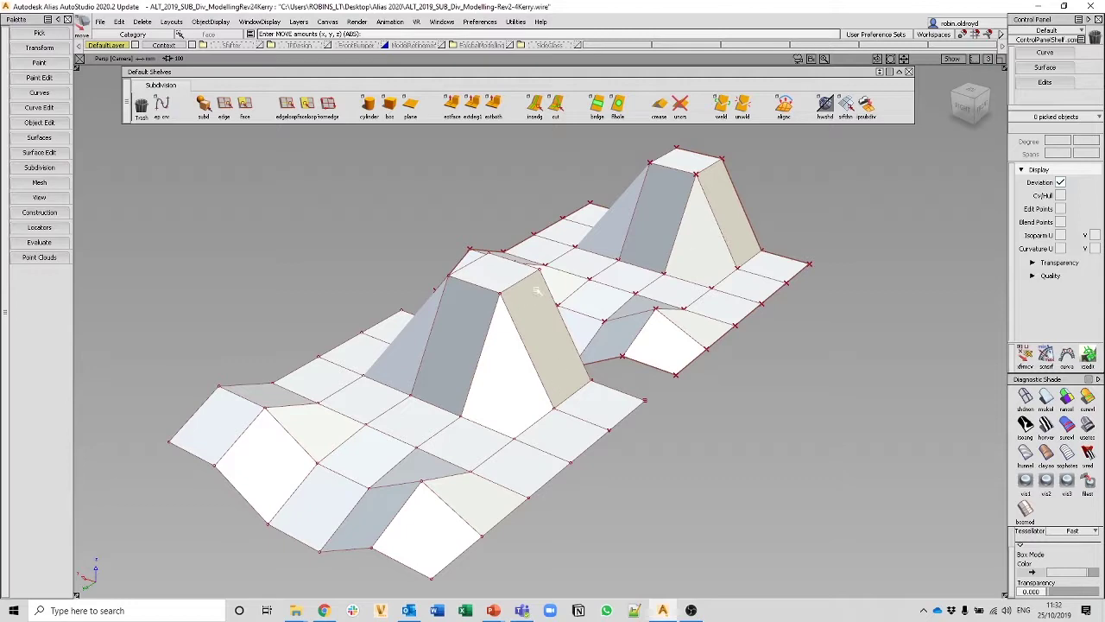
alt+shift+drag(617, 313, 536, 308)
alt+shift+drag(539, 371, 533, 385)
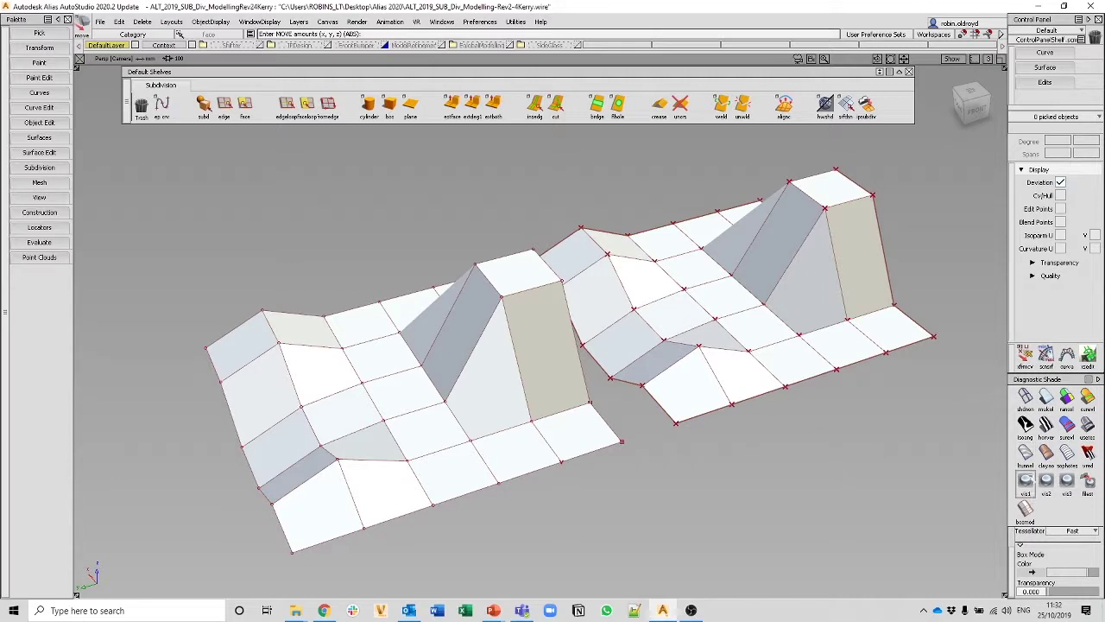
Switch both surfaces to the multi-color diagnostic shade.
click(1047, 398)
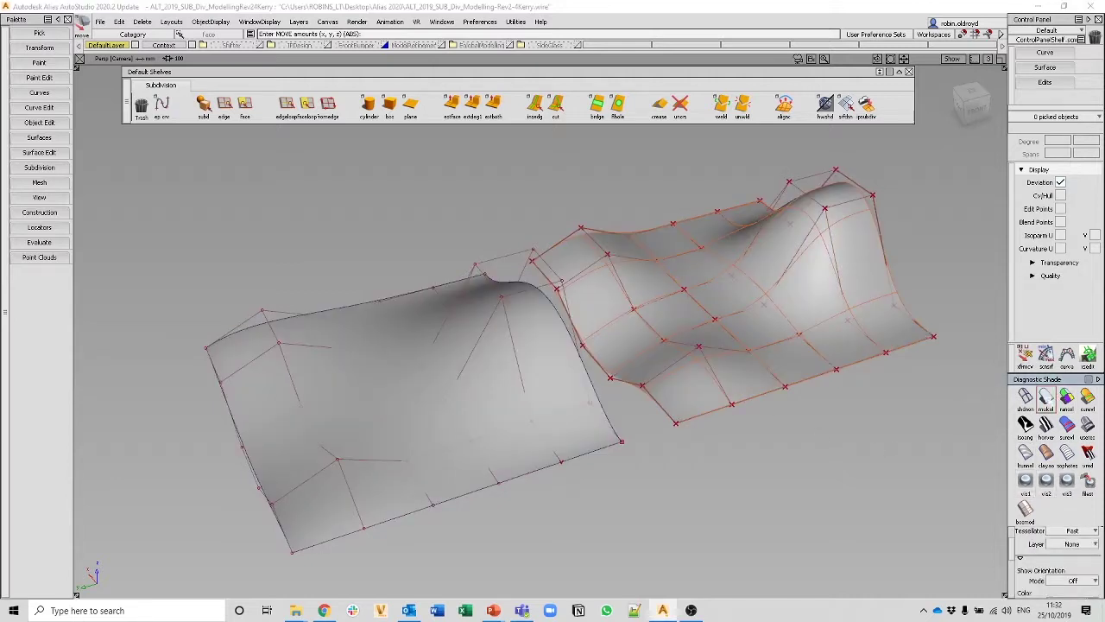
alt+shift+drag(702, 343, 697, 353)
alt+shift+middle_drag(697, 353, 561, 373)
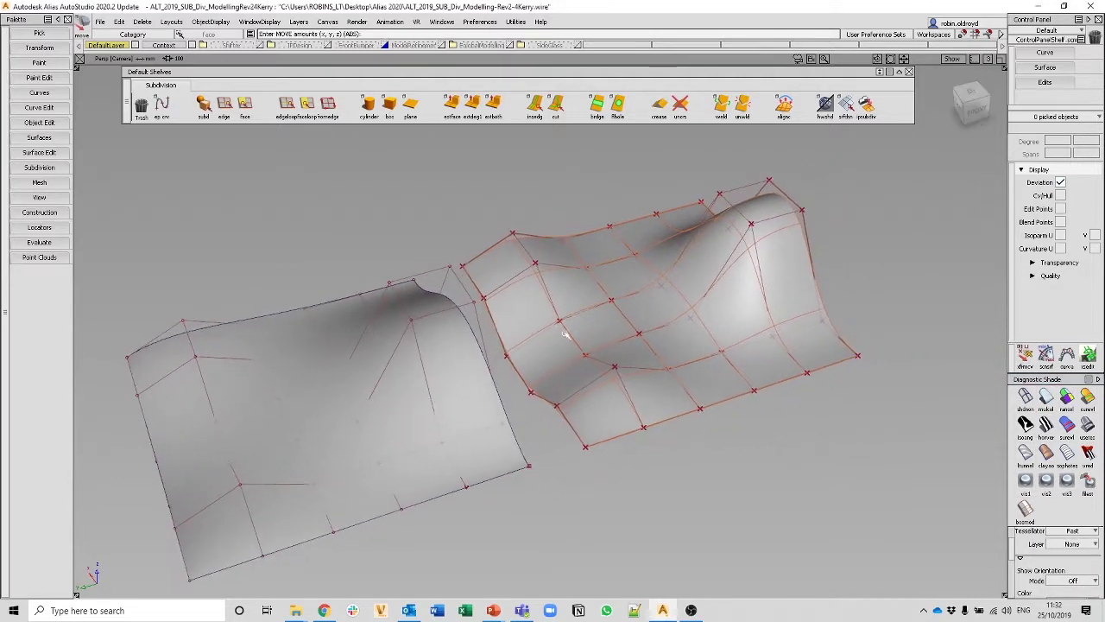
Delete one interior face beside the raised row on the subdivision surface, then undo the deletion.
ctrl+shift+drag(571, 319, 547, 335)
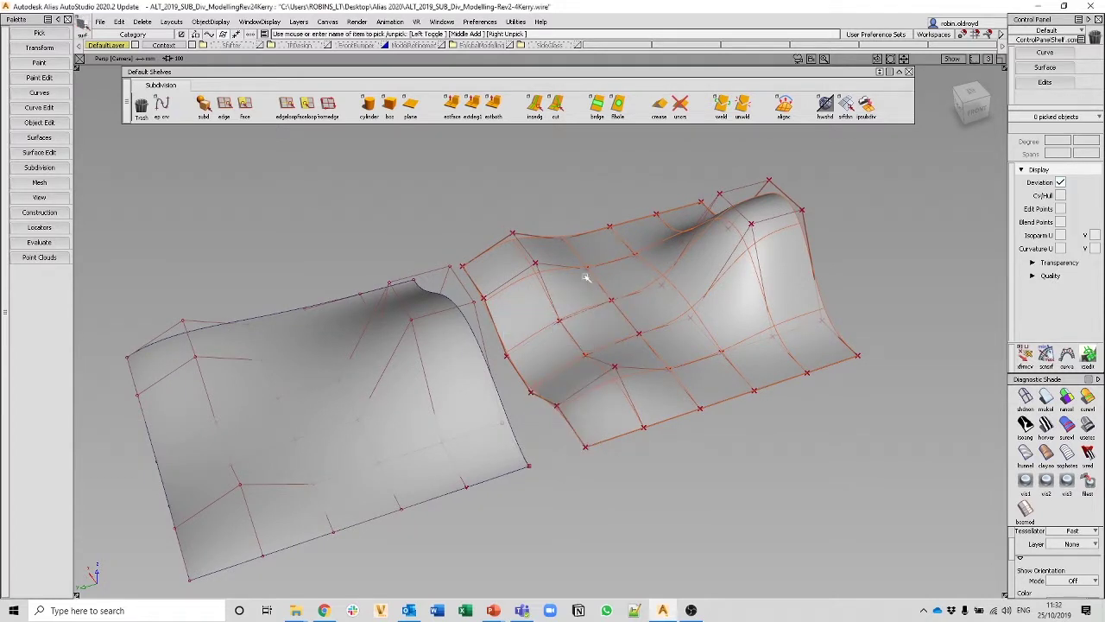
click(591, 343)
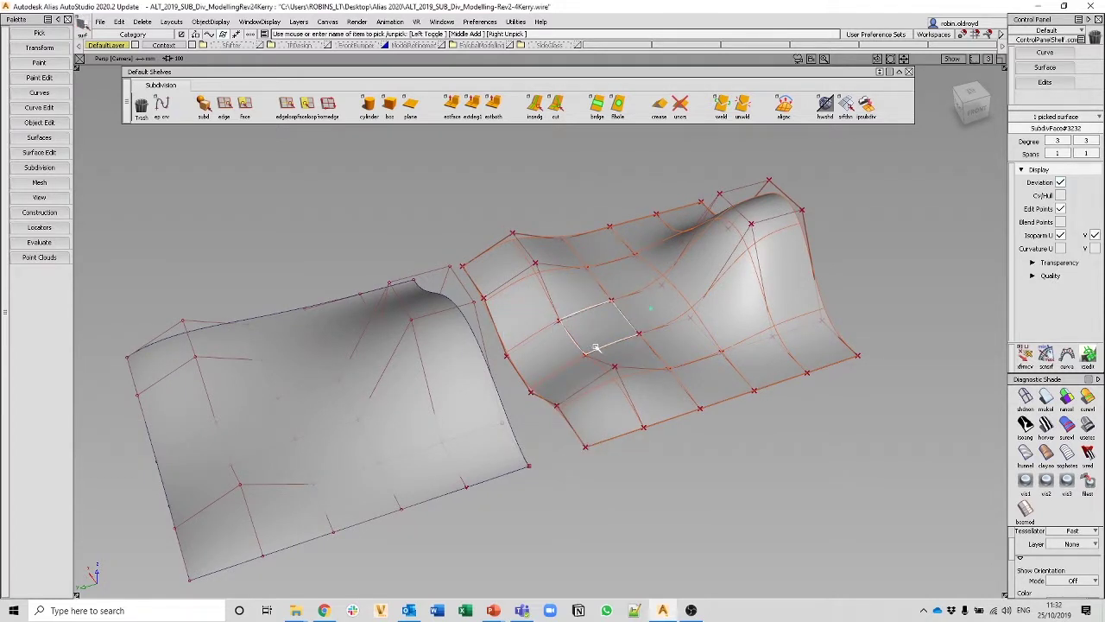
key(Delete)
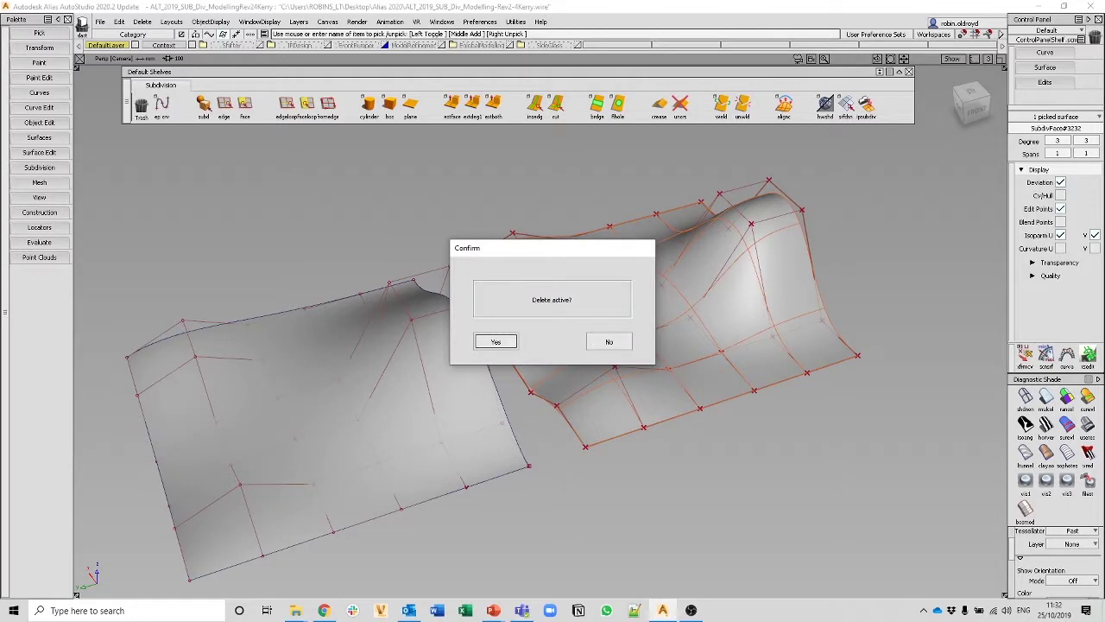
click(496, 342)
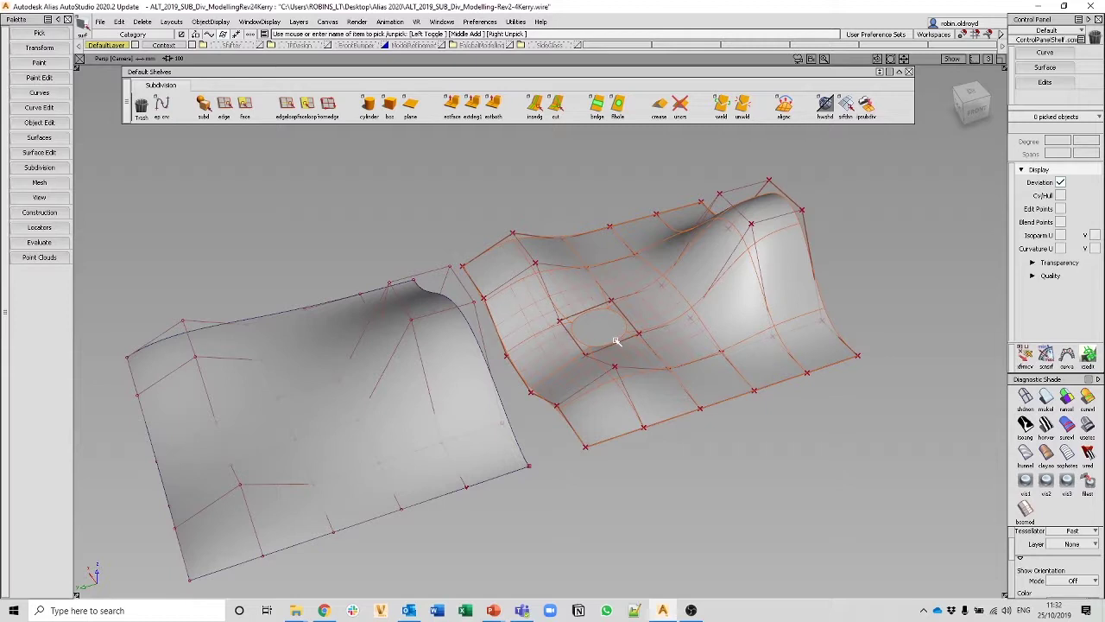
key(ctrl+z)
ctrl+shift+drag(612, 376, 612, 343)
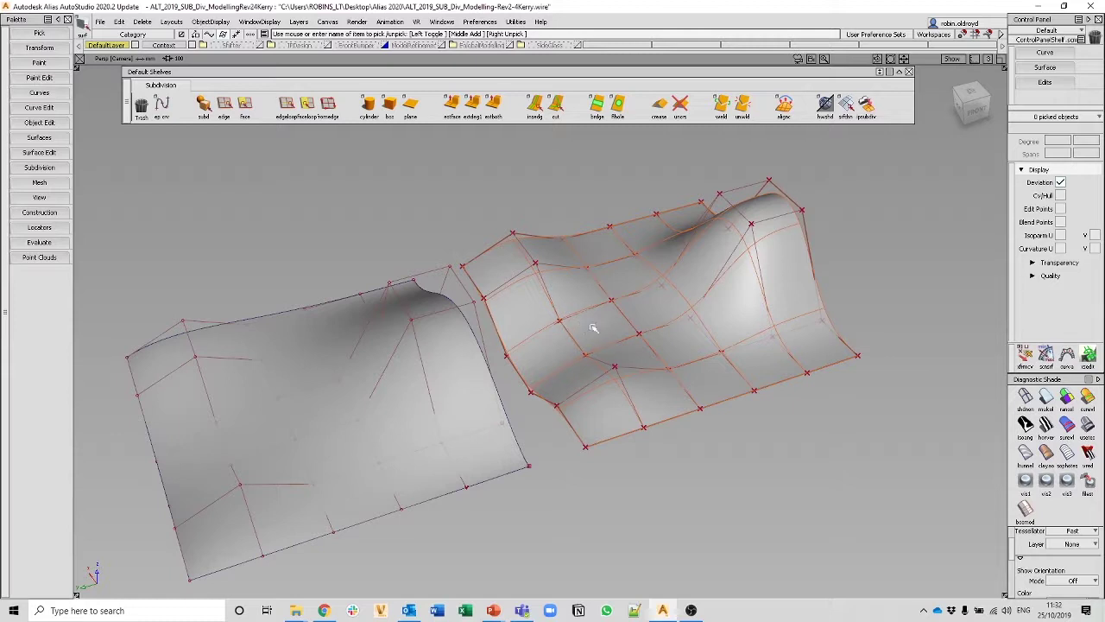
Select the same interior face of the subdivision surface as an object and make it invisible.
ctrl+shift+drag(599, 323, 577, 336)
click(598, 325)
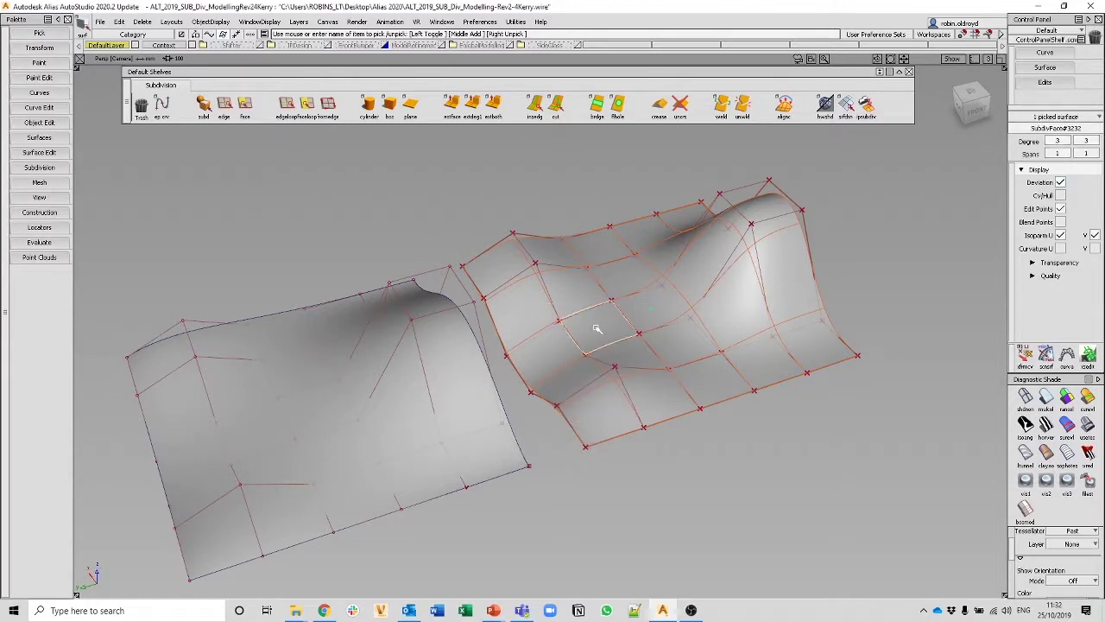
click(211, 23)
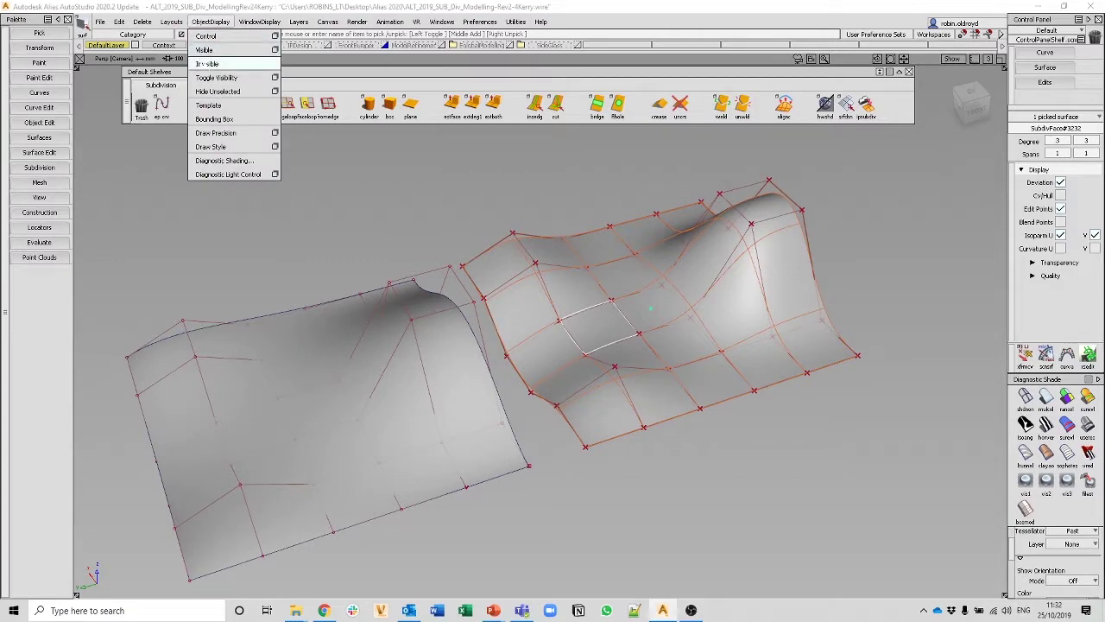
click(207, 63)
Build multi-surface draft surfaces from two adjoining edges of the hidden face's opening on the subdivision surface.
alt+shift+drag(659, 311, 705, 345)
alt+shift+drag(610, 333, 607, 335)
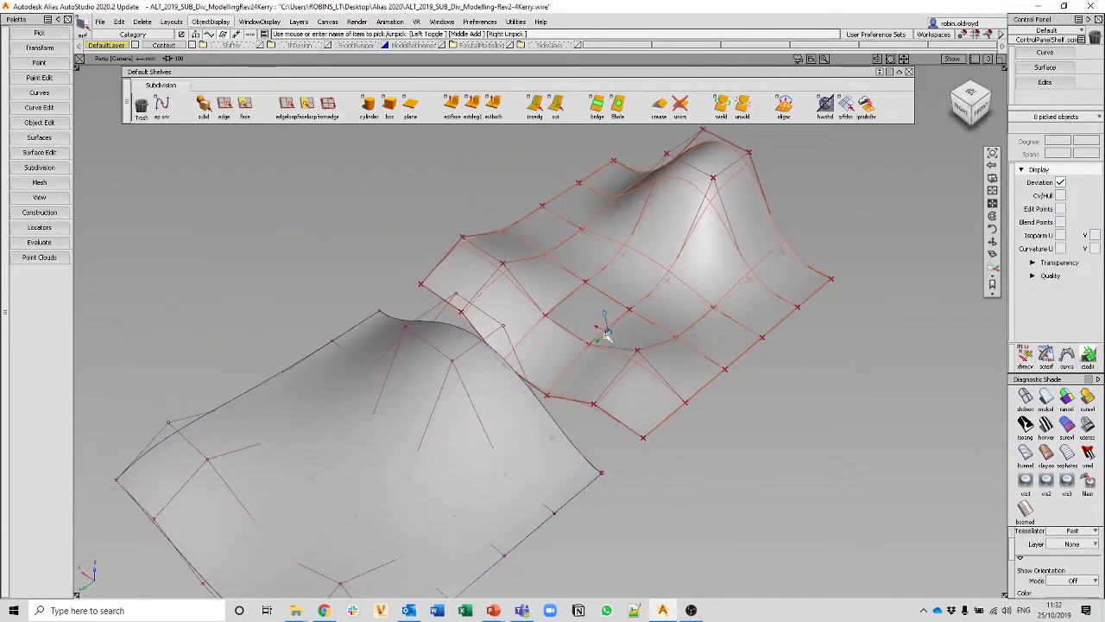
click(48, 138)
click(85, 279)
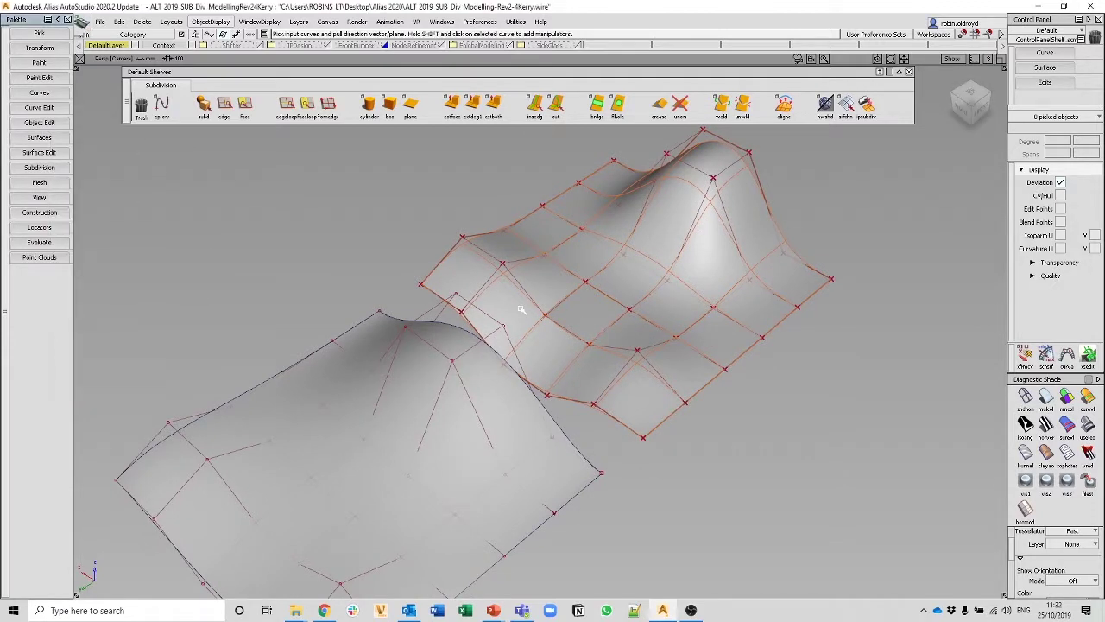
click(574, 293)
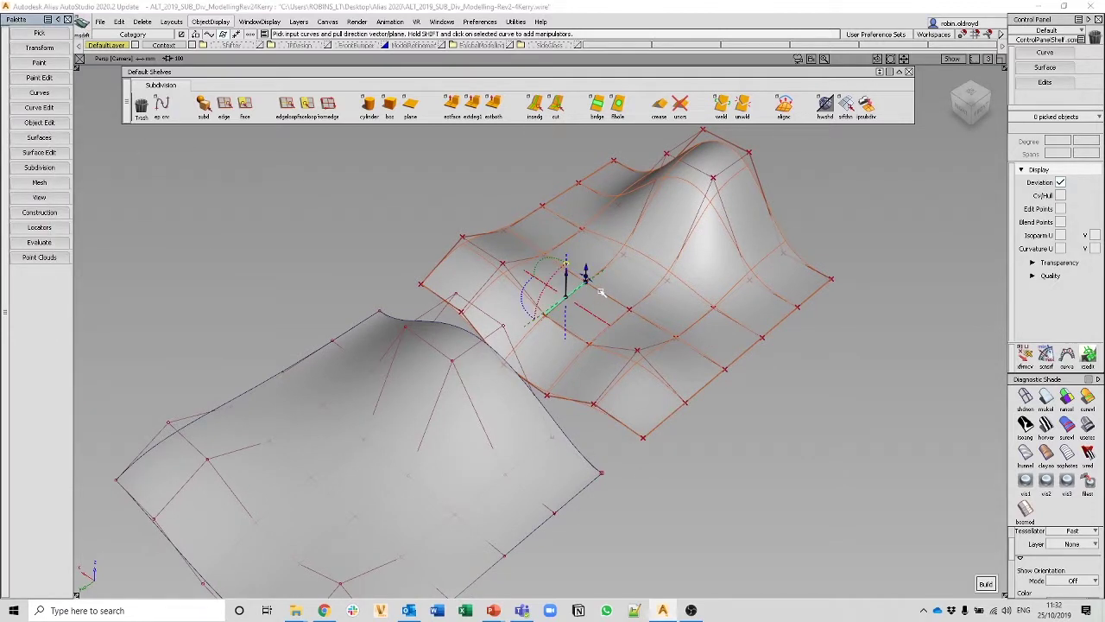
drag(629, 303, 633, 273)
alt+shift+drag(627, 367, 578, 347)
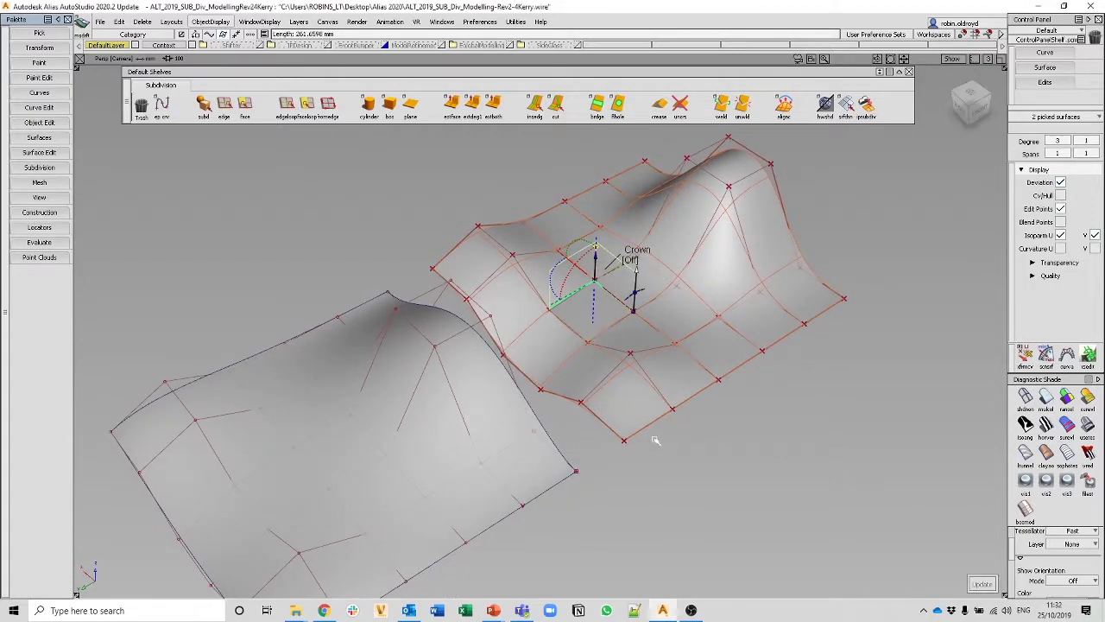
Deselect the draft surfaces around the hidden face's opening and shade them with the multi-color diagnostic shade.
click(655, 445)
click(1052, 398)
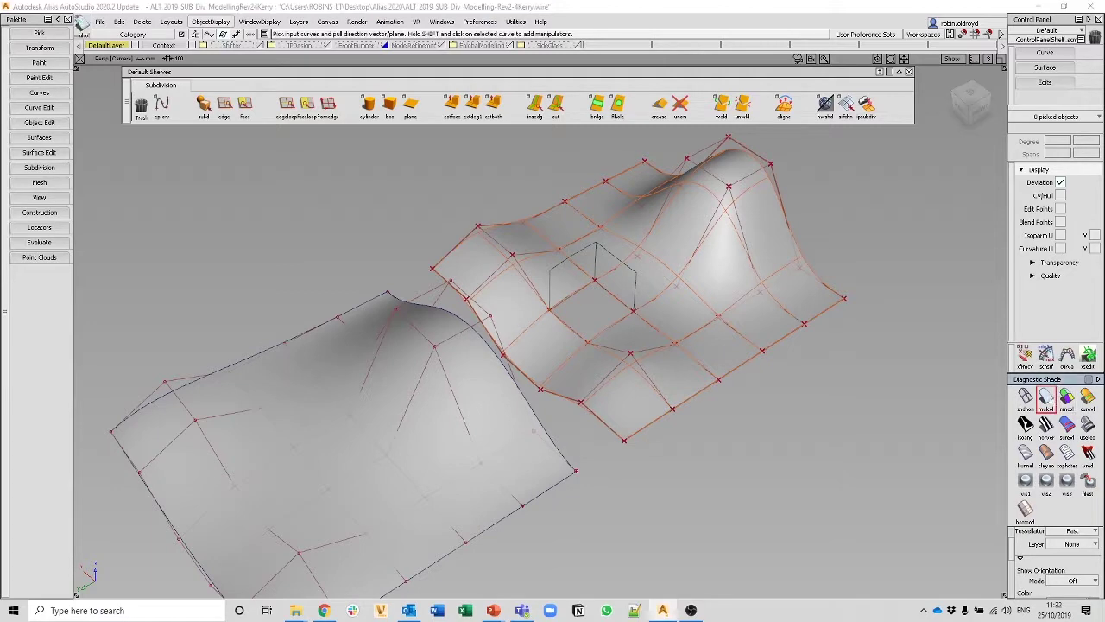
alt+shift+drag(635, 385, 625, 351)
alt+shift+right_drag(624, 351, 657, 353)
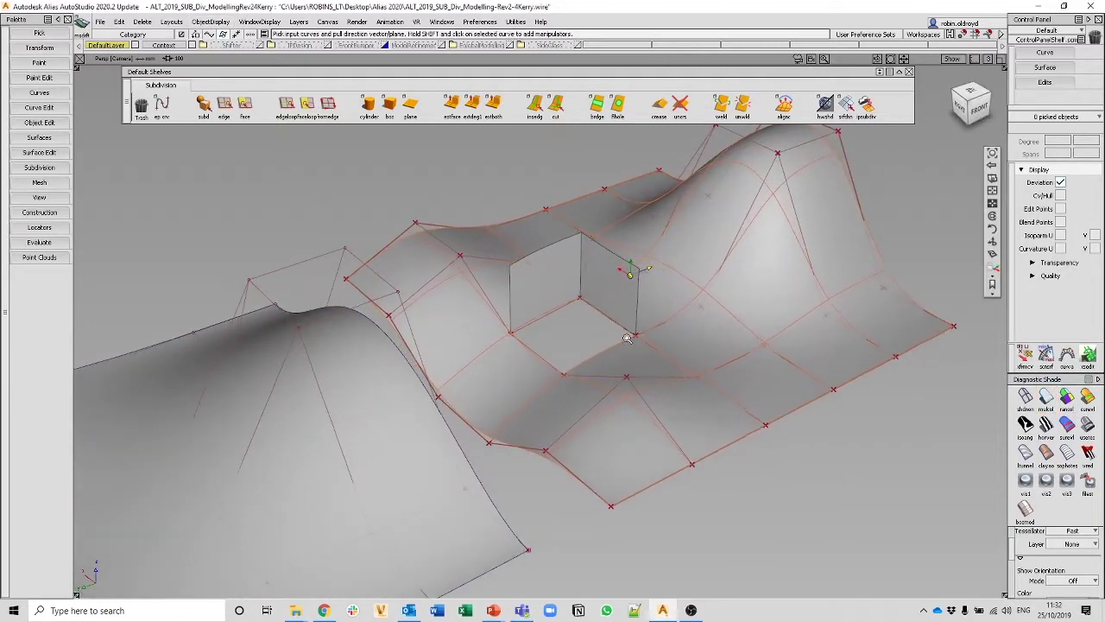
Try moving the subdivision point at the opening's inner corner vertically with the draft surfaces attached.
ctrl+shift+drag(577, 329, 639, 327)
drag(566, 286, 585, 312)
ctrl+shift+middle_drag(586, 326, 589, 265)
right_drag(521, 173, 520, 107)
right_drag(521, 221, 523, 167)
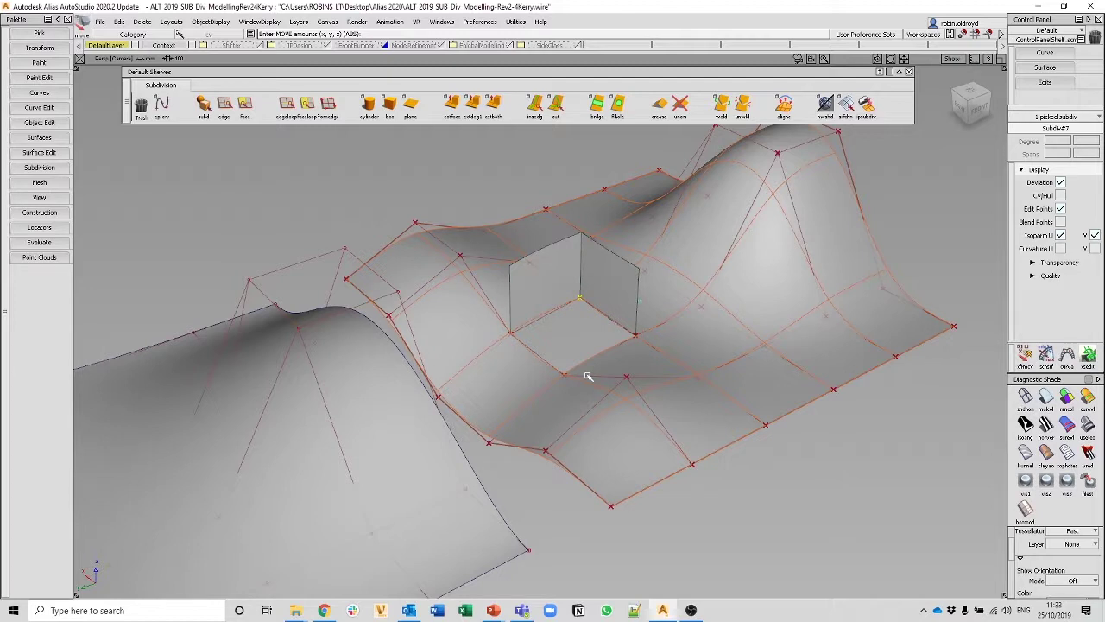
Select the draft surfaces standing on the opening's edges as objects and delete them.
ctrl+shift+drag(587, 371, 548, 330)
ctrl+shift+drag(538, 284, 528, 295)
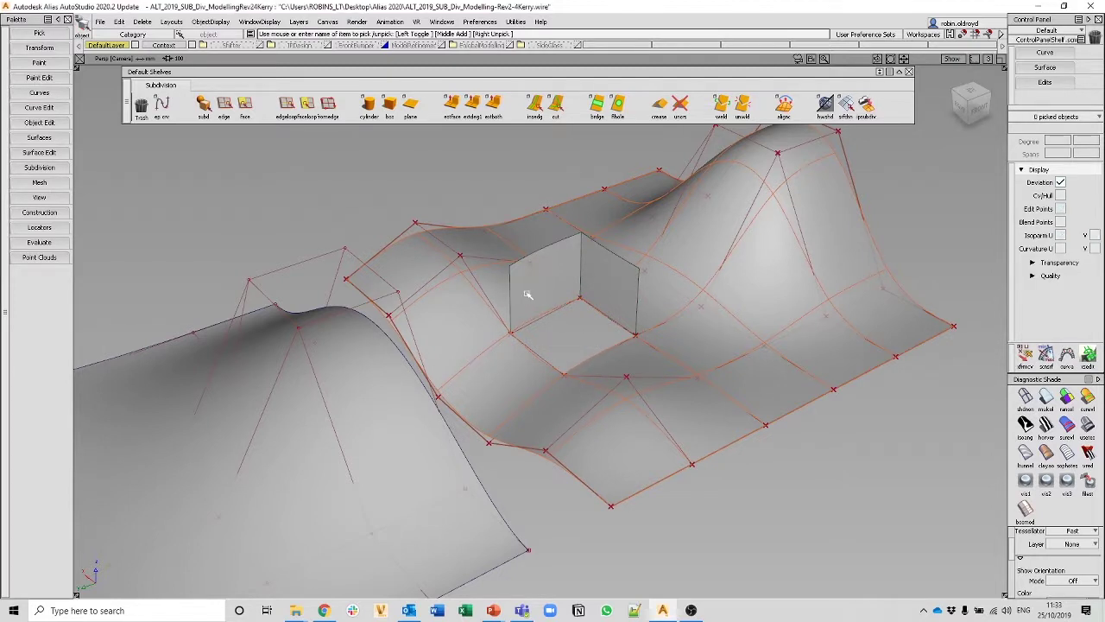
click(528, 294)
key(Delete)
key(Return)
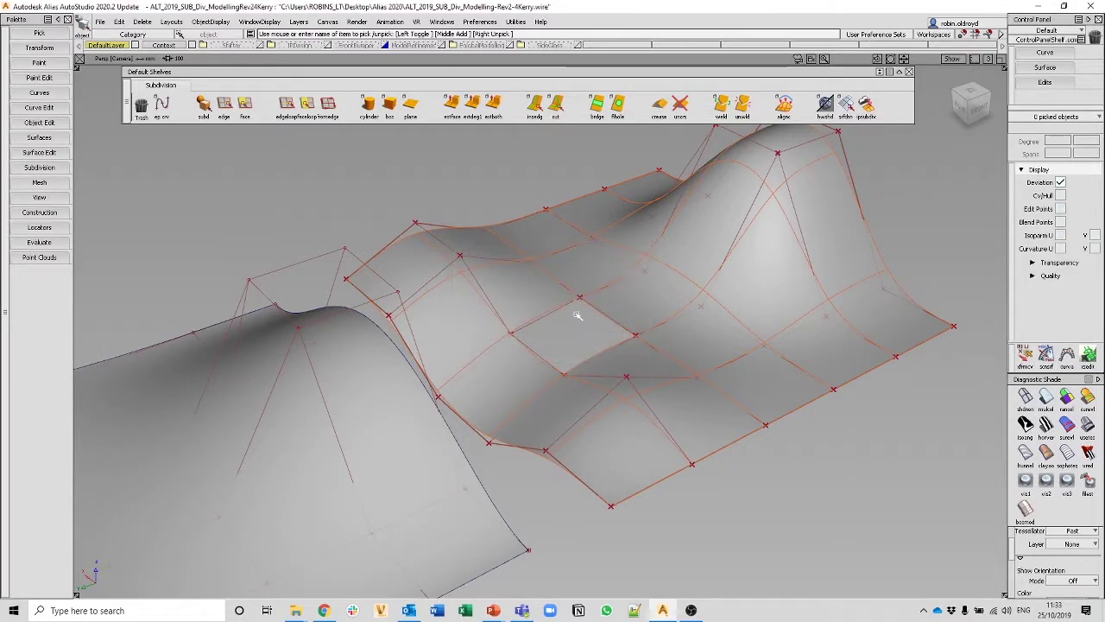
Fill the opening in the subdivision surface with a Square surface from its four edges, using G2 curvature on every boundary.
alt+shift+right_drag(595, 350, 614, 299)
mouse_move(614, 299)
alt+shift+middle_down()
mouse_move(562, 290)
mouse_move(597, 296)
alt+shift+middle_up()
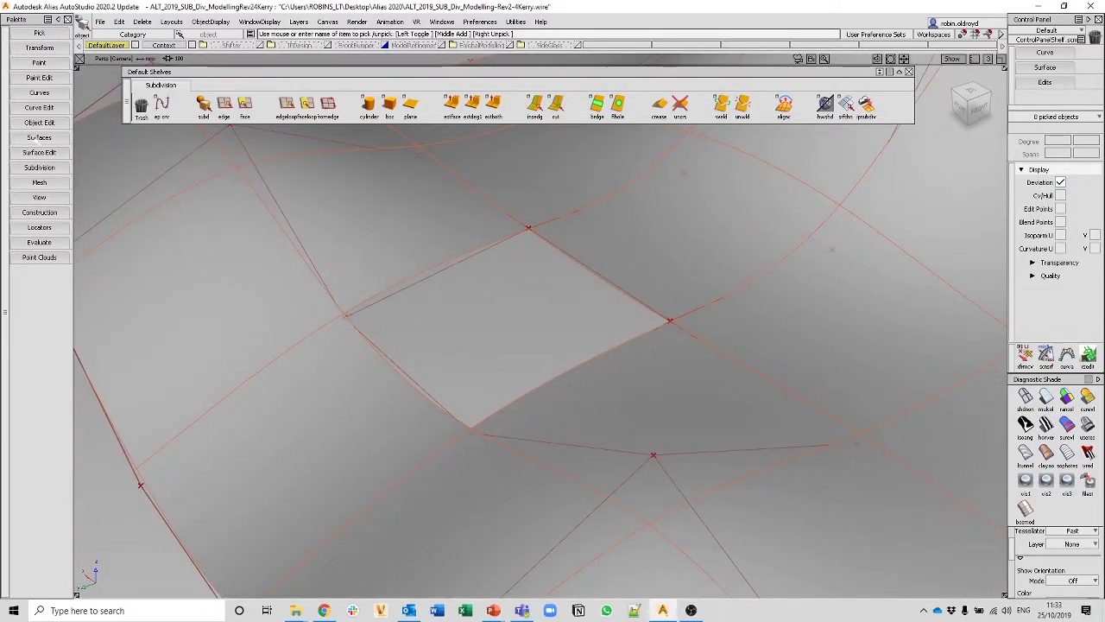
click(39, 138)
mouse_move(78, 210)
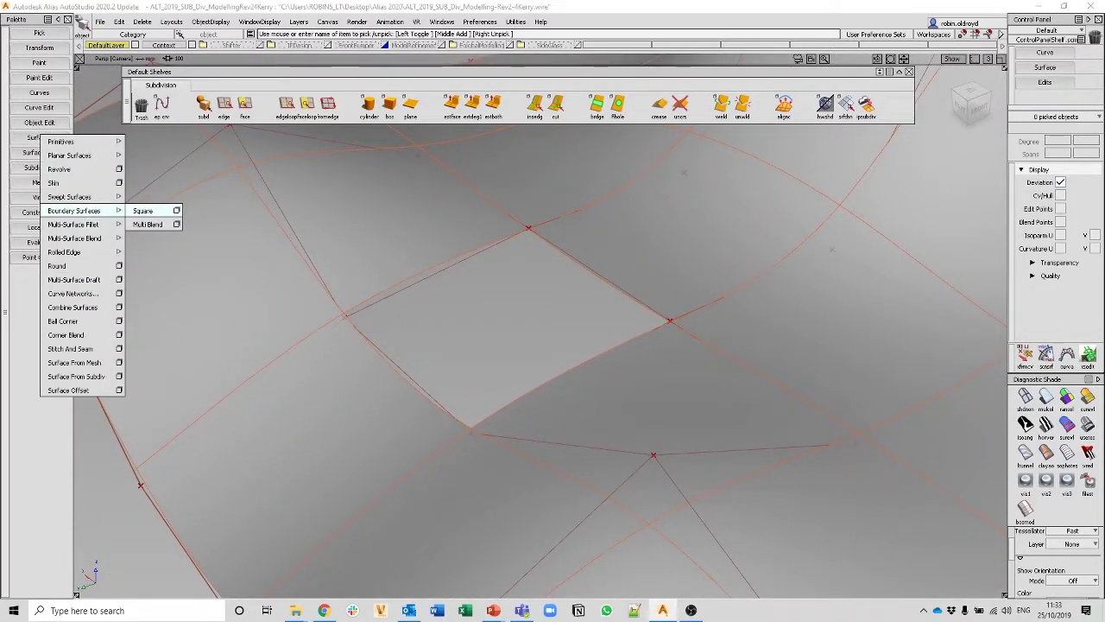
click(142, 211)
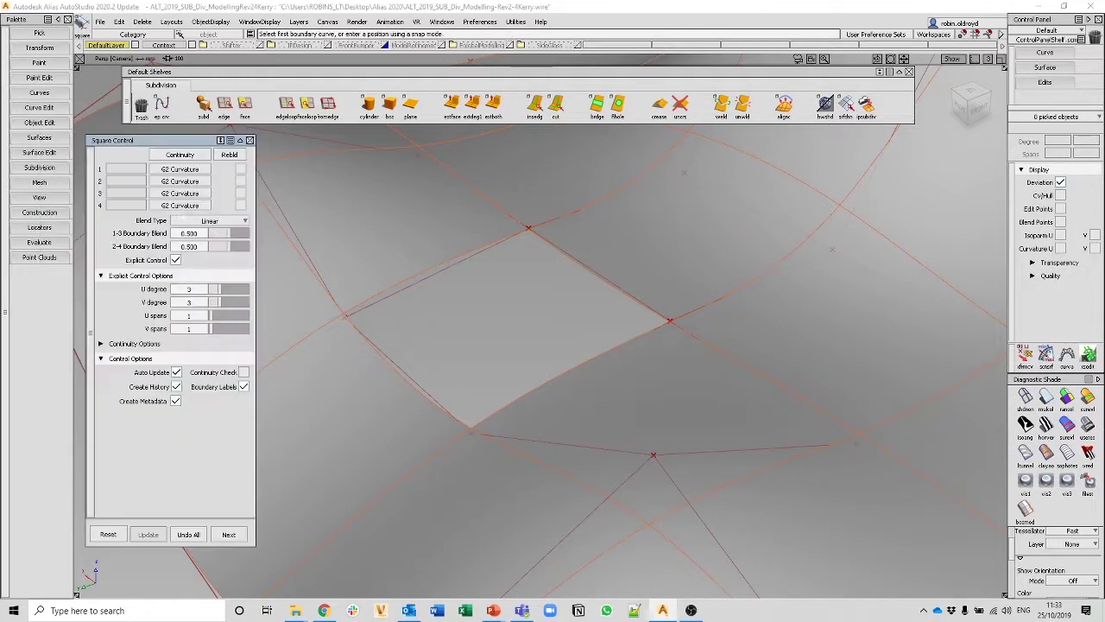
click(418, 272)
click(603, 256)
click(584, 357)
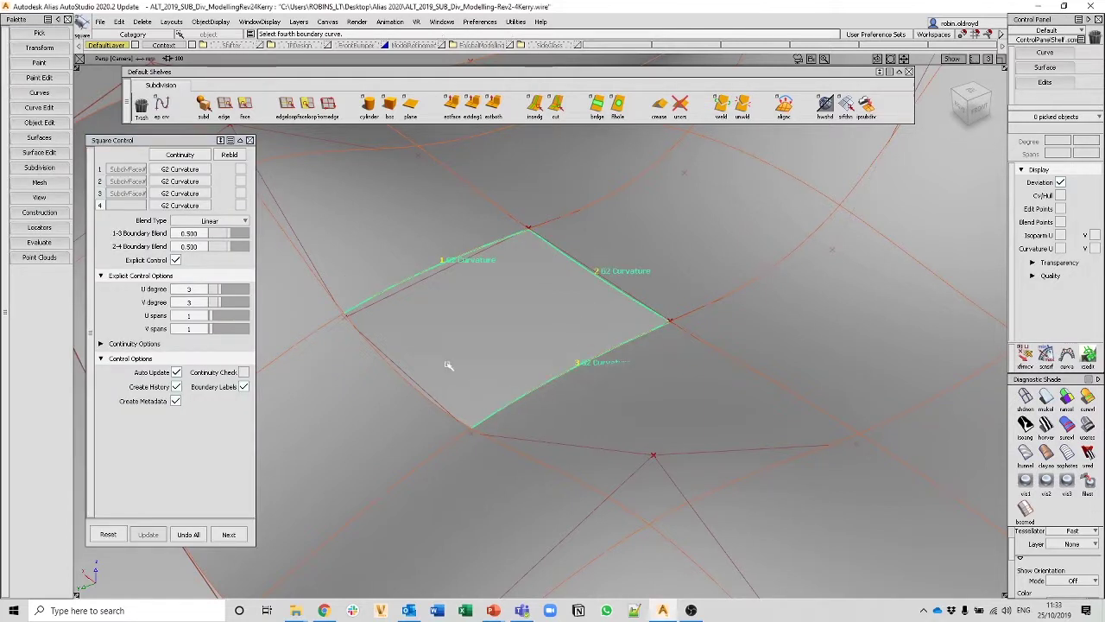
click(392, 385)
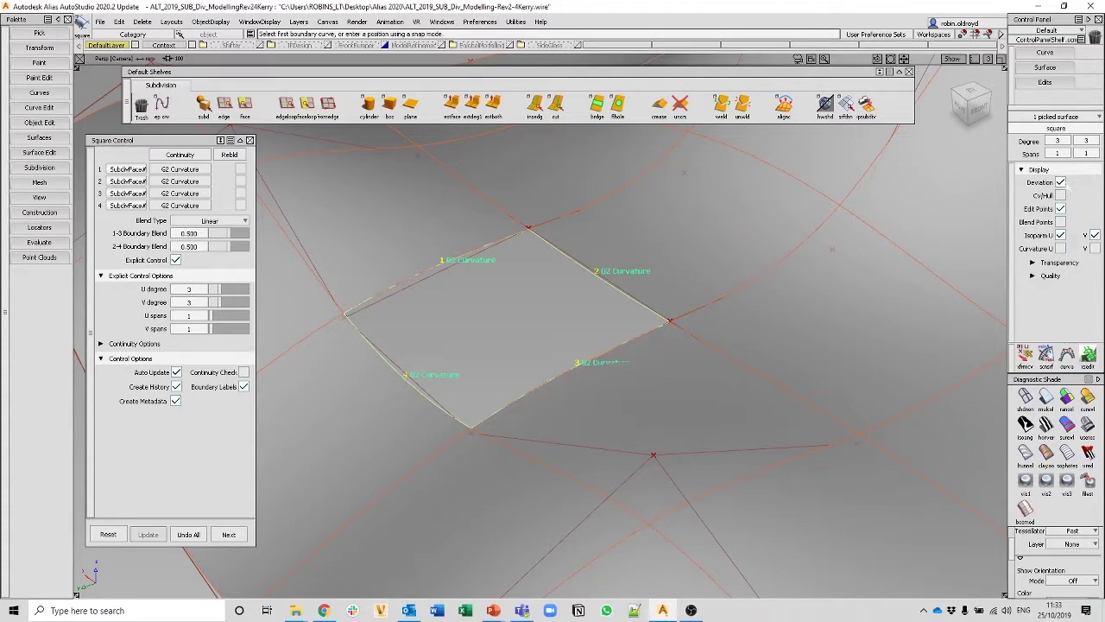
Display the control vertices and hull of the Square surface, deselect it and apply the multi-color diagnostic shade.
click(1060, 195)
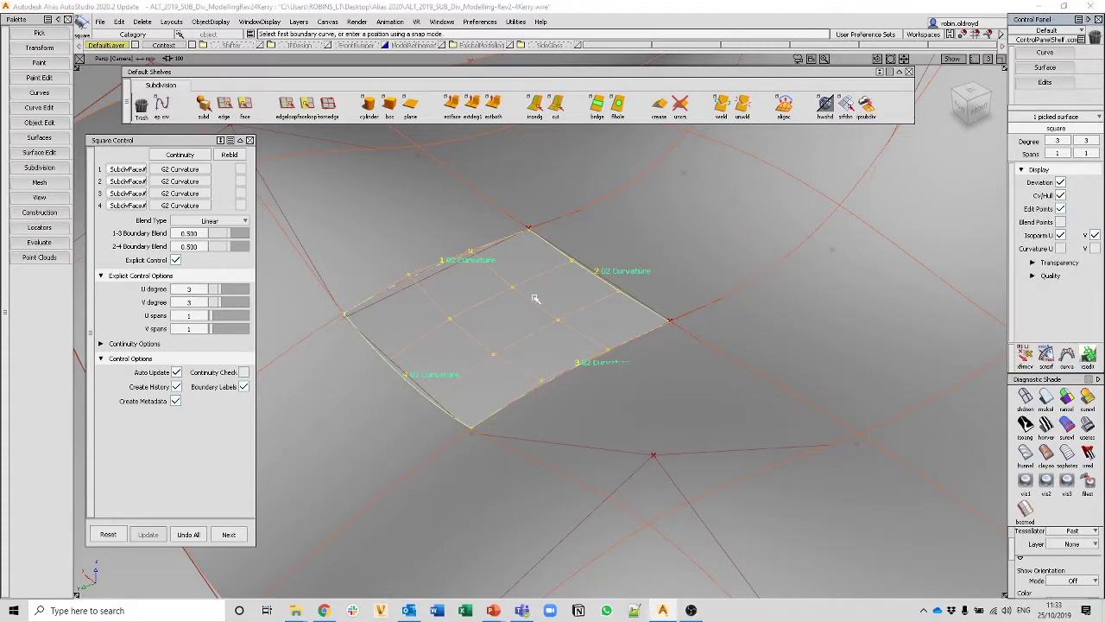
alt+shift+drag(602, 309, 690, 331)
alt+shift+middle_drag(690, 331, 693, 331)
alt+shift+right_drag(626, 333, 652, 320)
key(space)
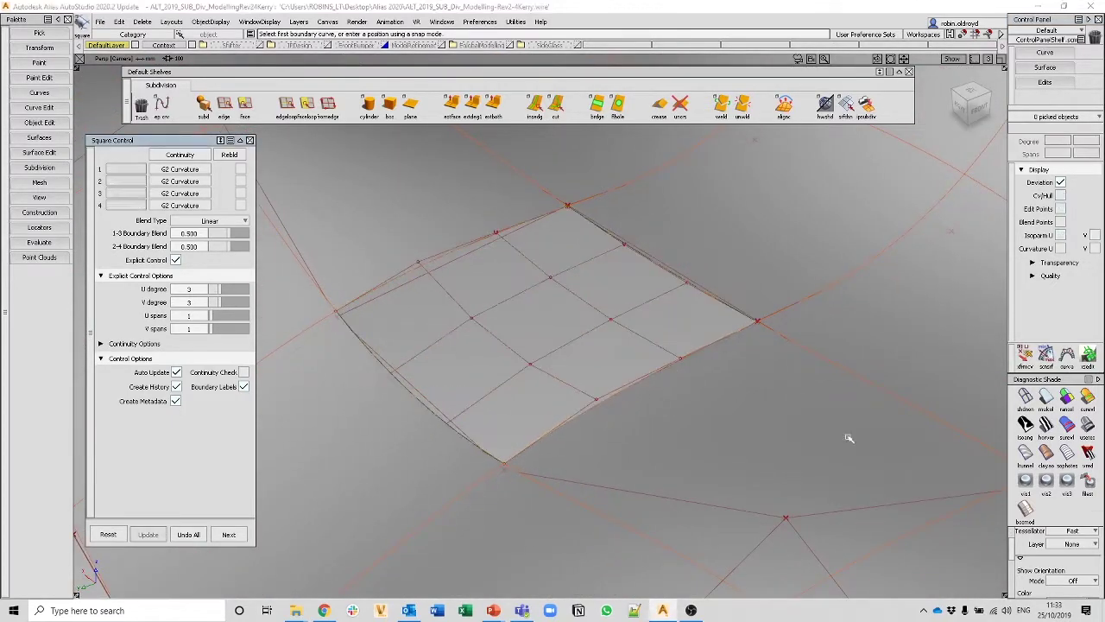
click(1046, 398)
Hide the Square surface's control vertices and hull and select the surface as an object.
mouse_move(552, 250)
ctrl+shift+mouse_down()
mouse_move(553, 218)
mouse_move(487, 260)
ctrl+shift+mouse_up()
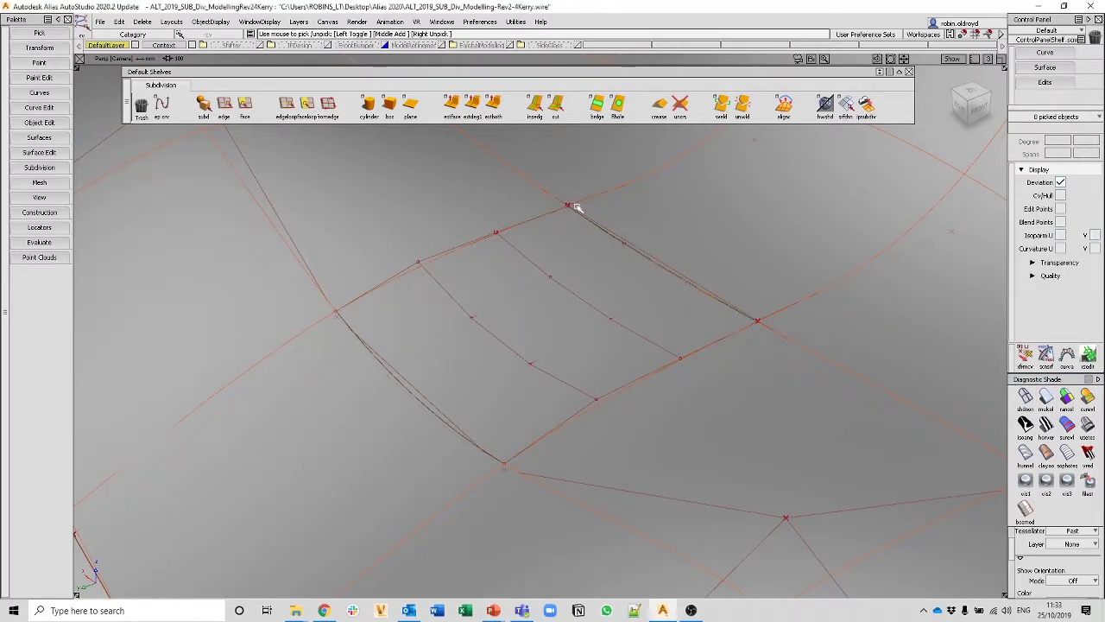
click(569, 204)
click(571, 215)
click(567, 285)
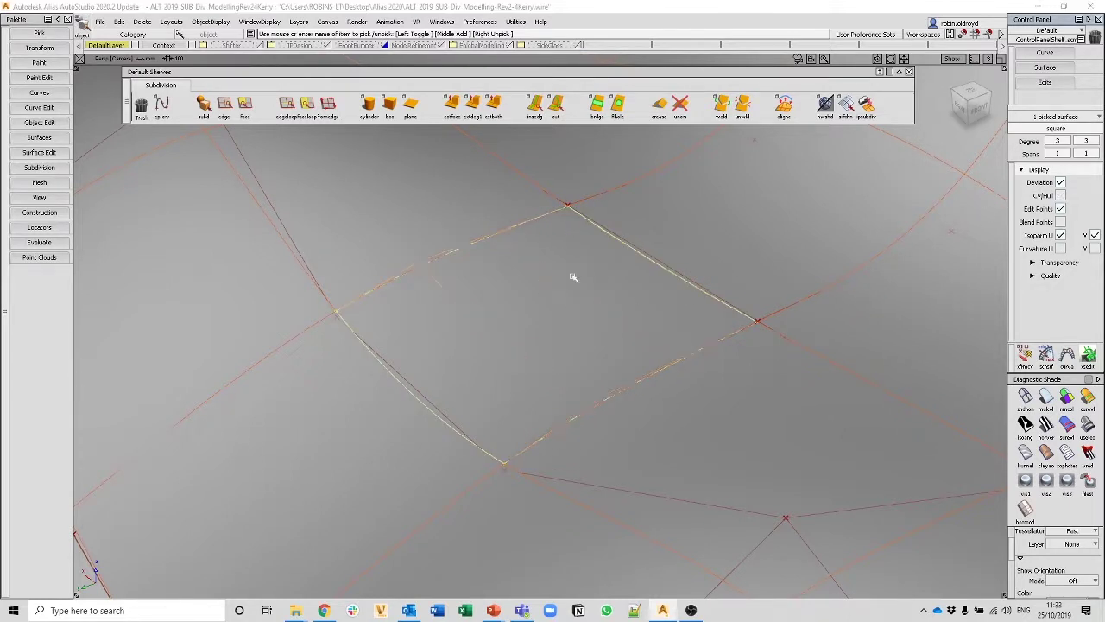
key(Delete)
Move the subdivision point at the far corner of the Square surface, then undo the moves.
drag(554, 196, 579, 233)
ctrl+shift+middle_drag(579, 234, 567, 234)
right_drag(568, 234, 577, 197)
drag(624, 215, 590, 305)
key(ctrl+z)
key(ctrl+z)
key(ctrl+z)
ctrl+shift+drag(580, 303, 576, 242)
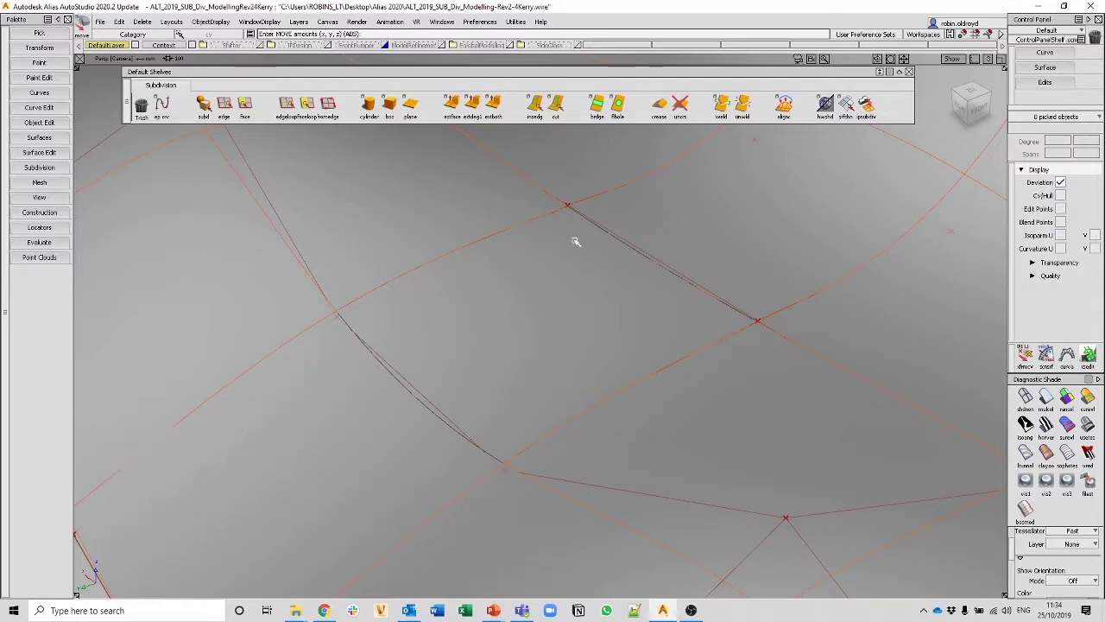
Delete the Square surface filling the opening and make the hidden subdivision face visible again.
alt+shift+right_drag(678, 247, 538, 373)
ctrl+shift+drag(536, 271, 532, 315)
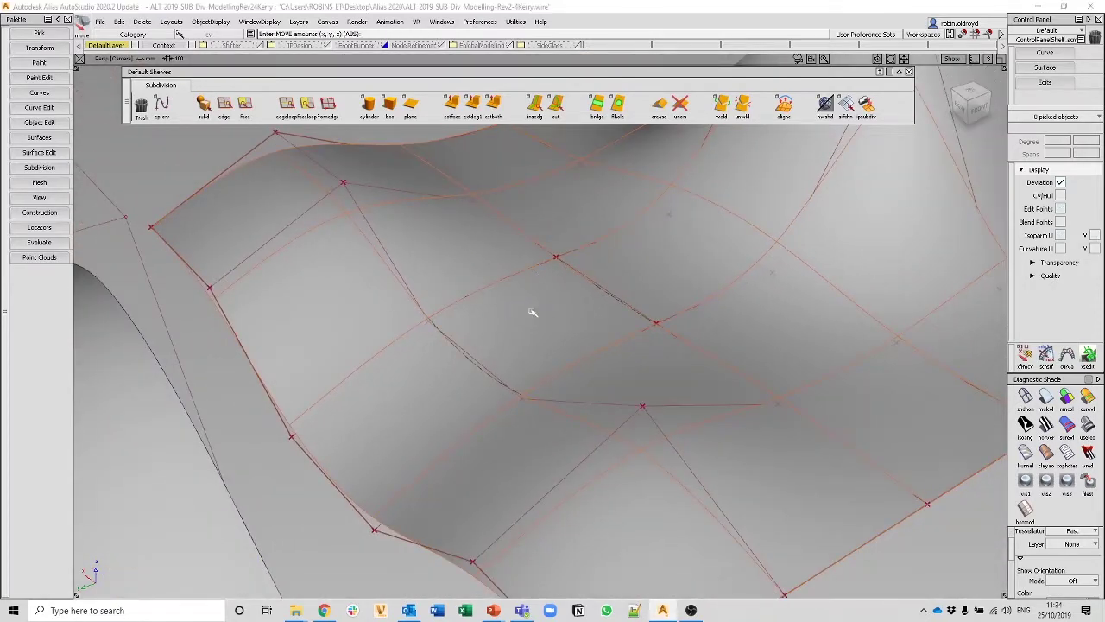
click(534, 312)
key(Delete)
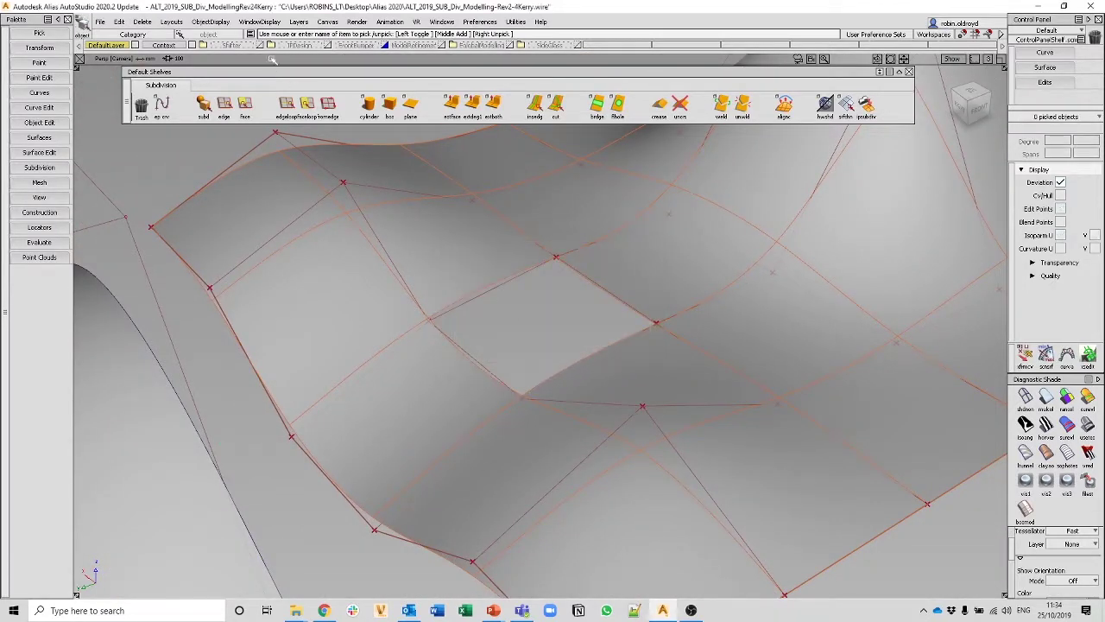
click(210, 21)
click(207, 50)
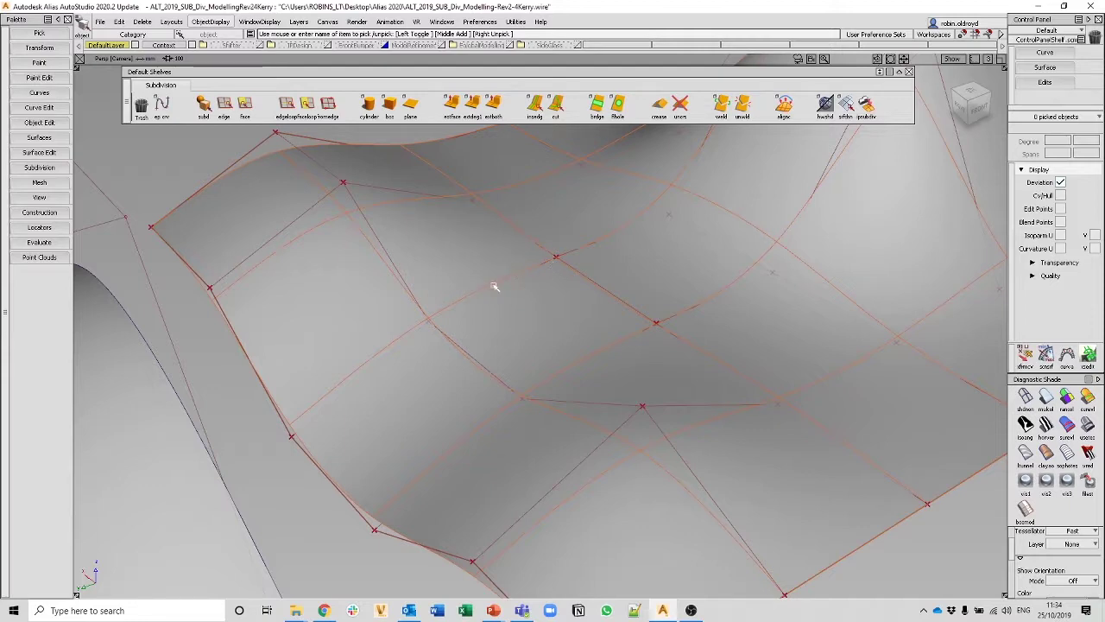
Examine the restored subdivision surface and the neighbouring NURBS plane from close up and as a whole.
alt+shift+right_drag(682, 262, 510, 356)
alt+shift+right_drag(651, 309, 585, 343)
alt+shift+middle_drag(585, 343, 713, 284)
alt+shift+right_drag(714, 285, 595, 291)
alt+shift+click(564, 274)
alt+shift+drag(554, 328, 633, 304)
alt+shift+middle_drag(682, 298, 801, 227)
alt+shift+right_drag(802, 226, 760, 271)
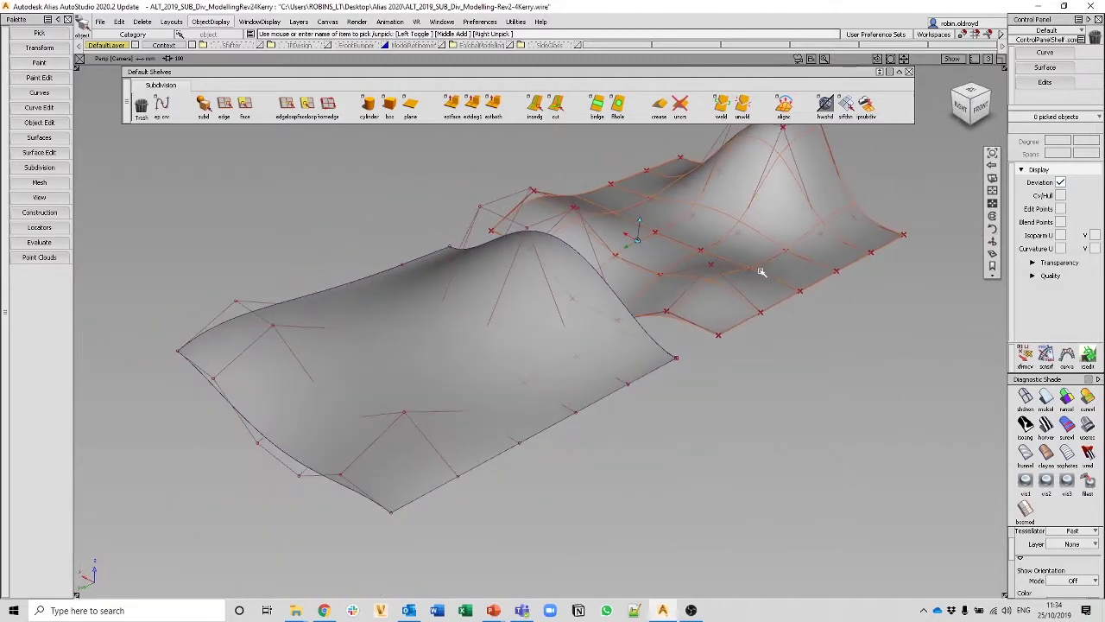
alt+shift+middle_drag(626, 304, 528, 400)
alt+shift+middle_drag(528, 400, 439, 453)
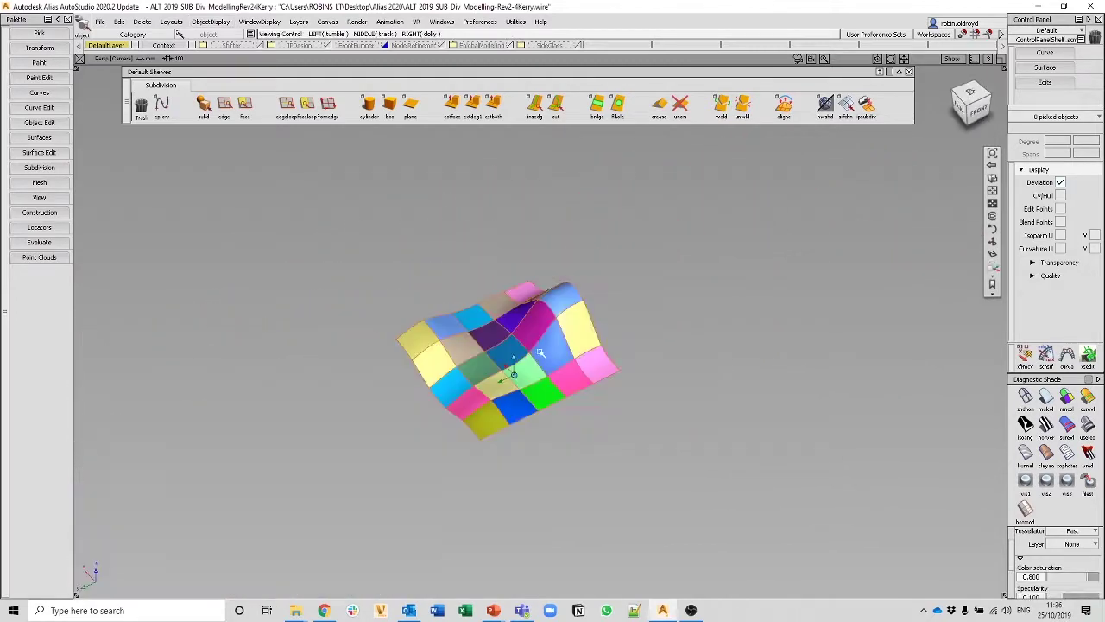
Apply the surface evaluation shade to the subdivision surface to map its maximum curvature and inspect it.
alt+shift+right_drag(528, 350, 640, 381)
mouse_move(612, 381)
alt+shift+mouse_down()
mouse_move(676, 323)
mouse_move(731, 414)
alt+shift+mouse_up()
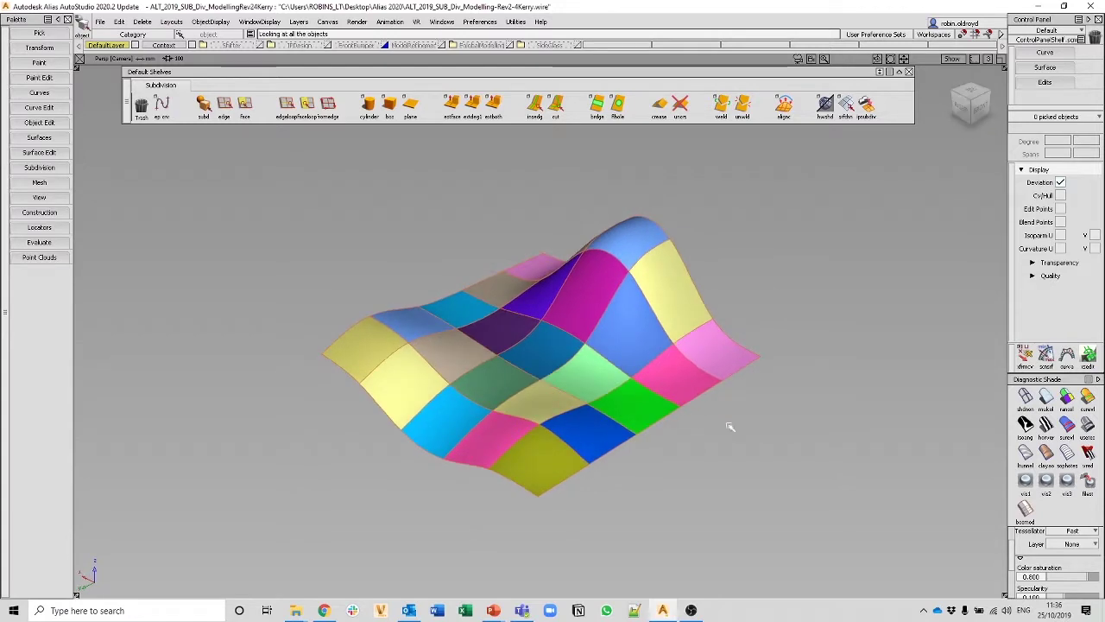
click(1088, 398)
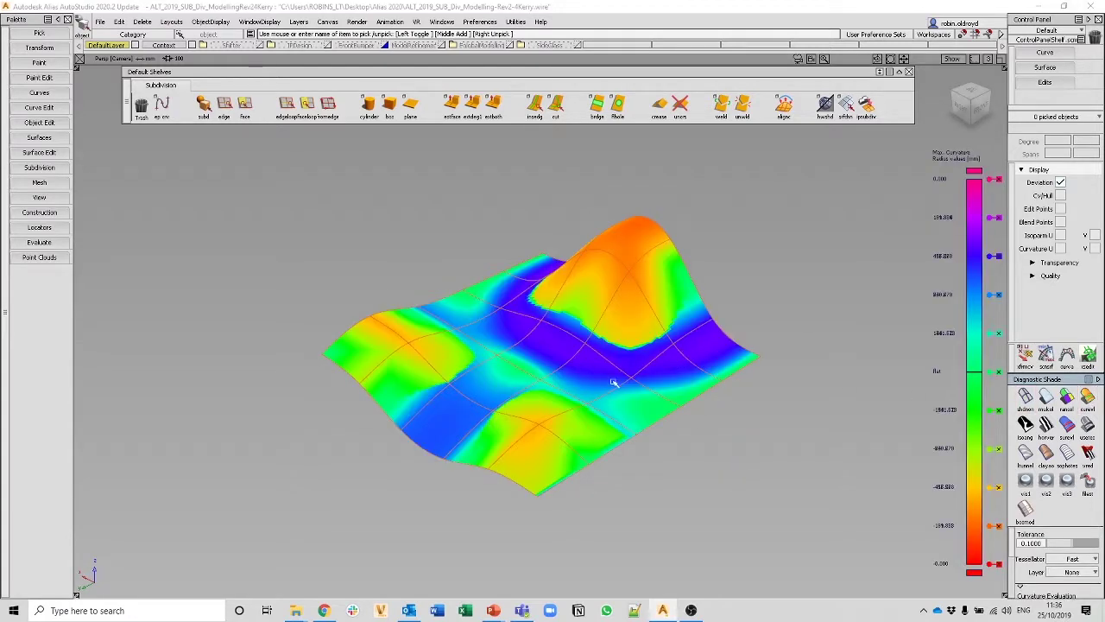
key(alt+shift)
alt+shift+drag(420, 326, 685, 357)
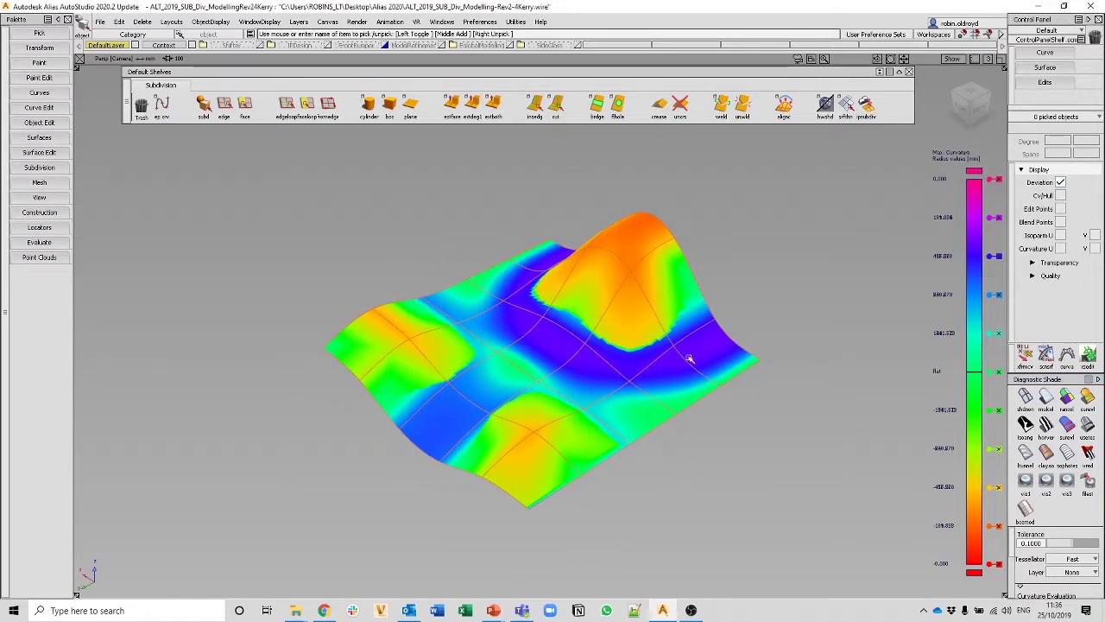
Query the principal maximum curvature at several spots on the subdivision face at the foot of the peak.
ctrl+shift+middle_drag(593, 297, 544, 296)
right_click(632, 364)
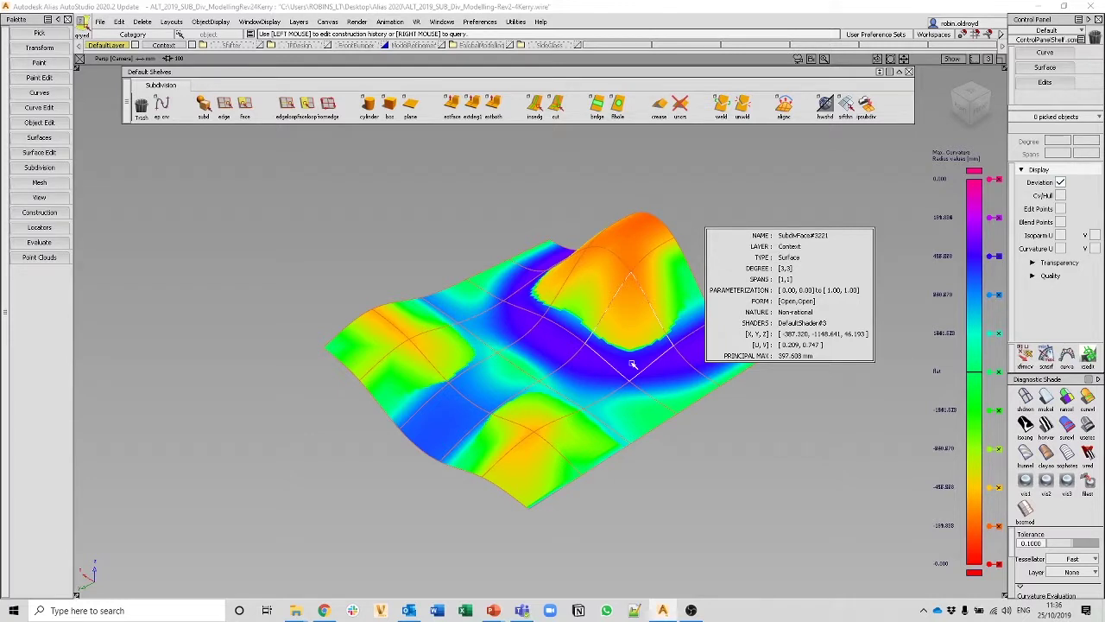
right_drag(632, 364, 569, 343)
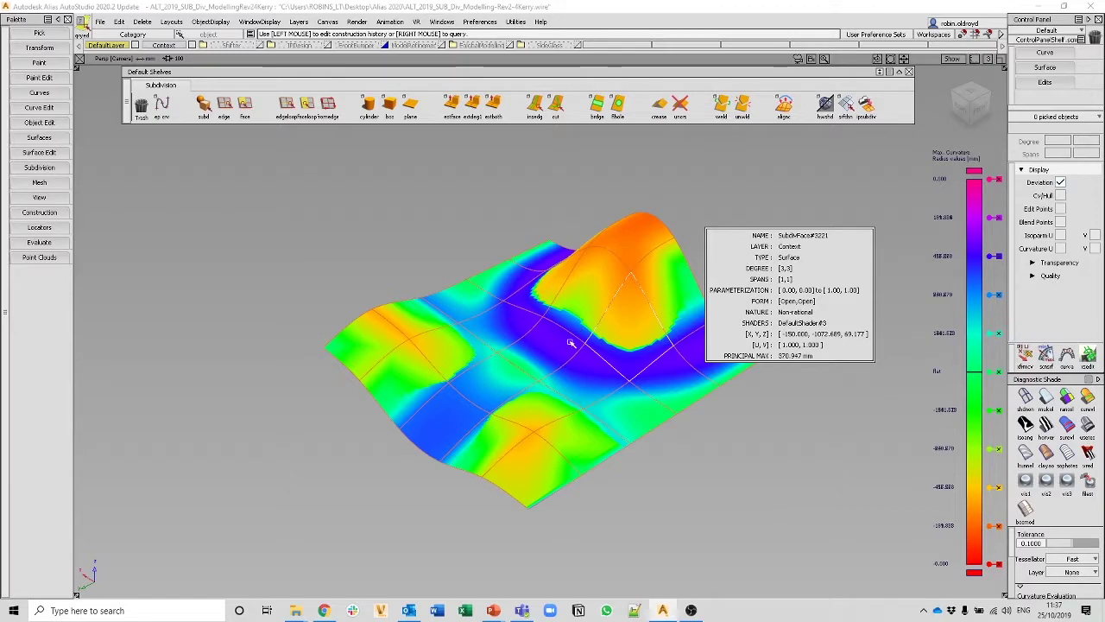